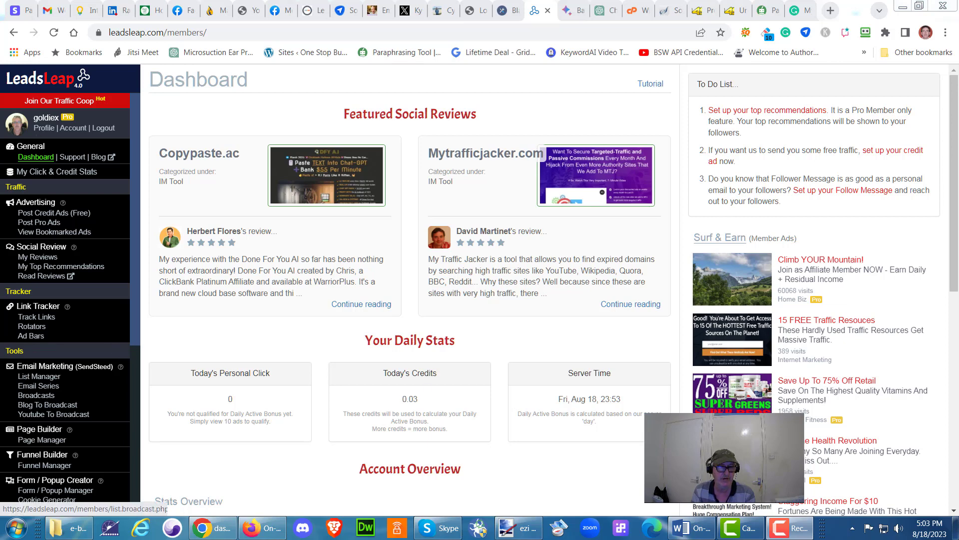
Step: Add a new page named "SEO Blueprint" in the Page Manager
left_click(48, 442)
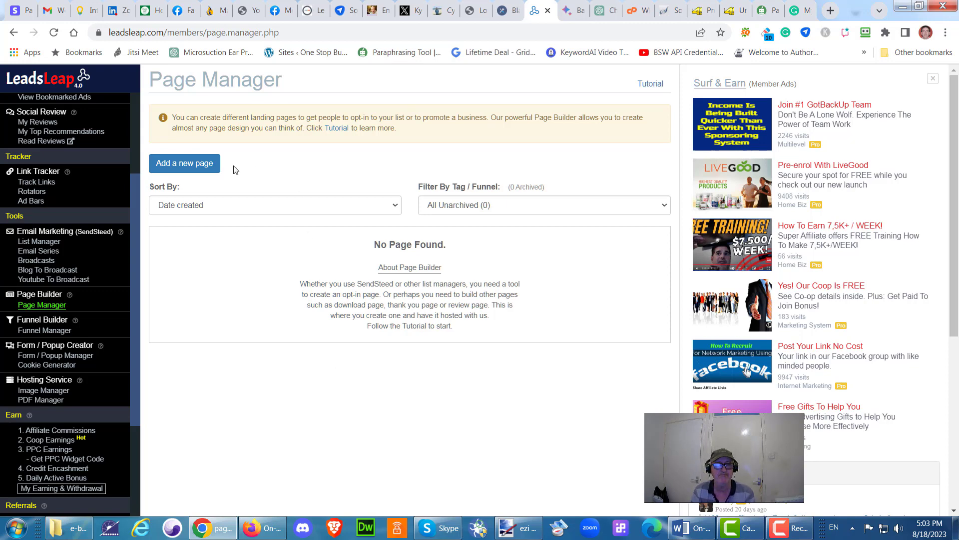
left_click(202, 164)
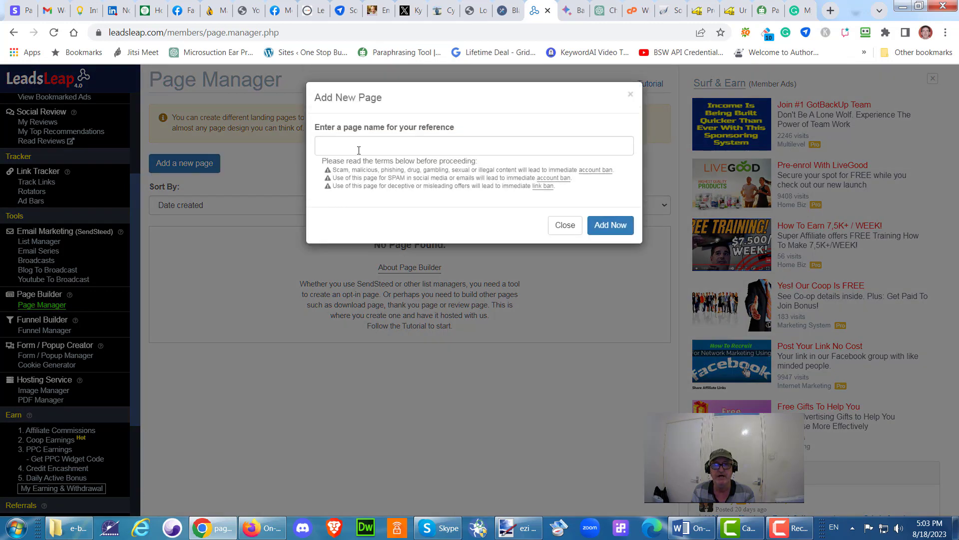
left_click(335, 144)
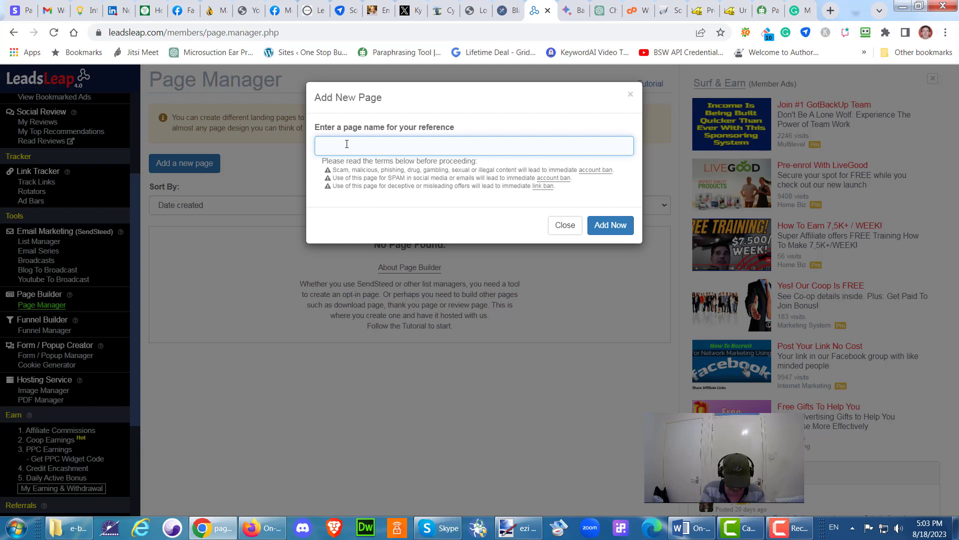
type("SEO")
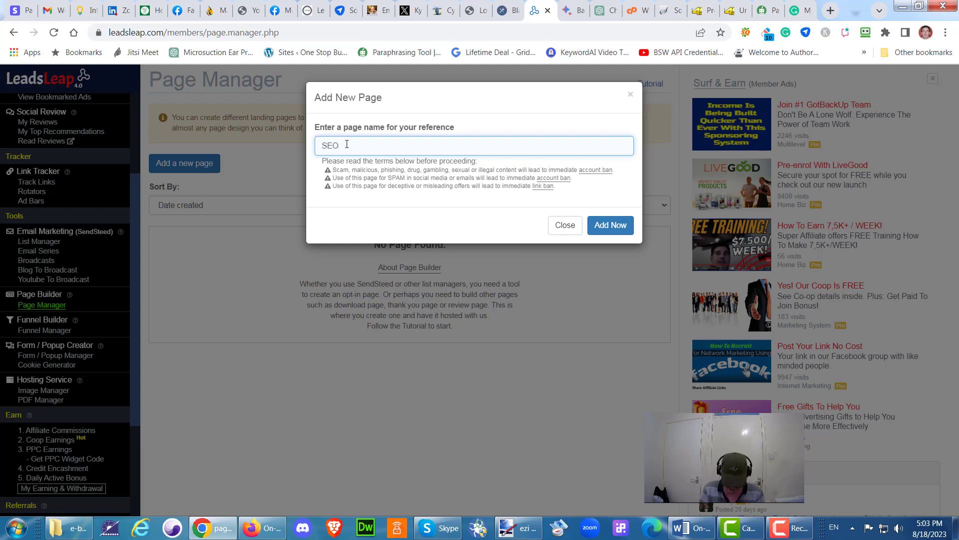
type(" Blue")
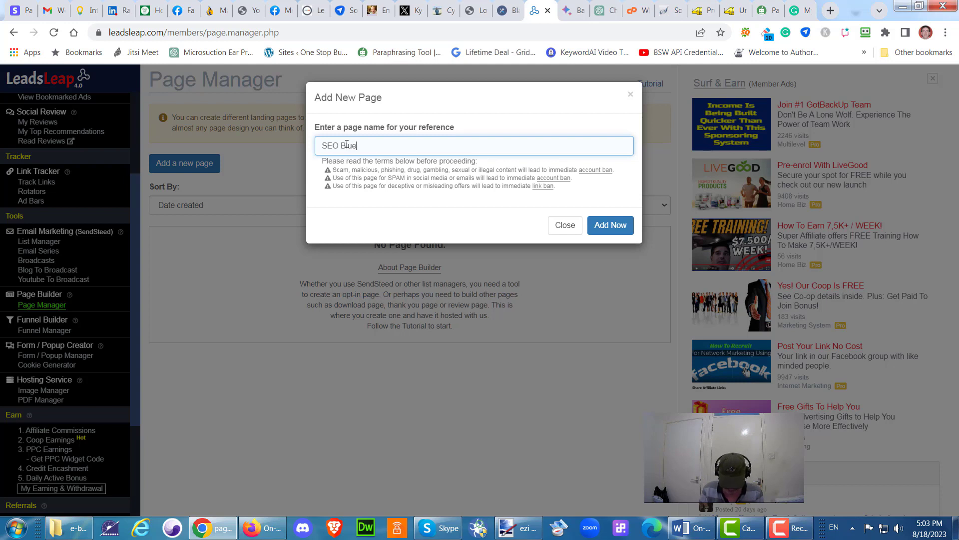
type("print")
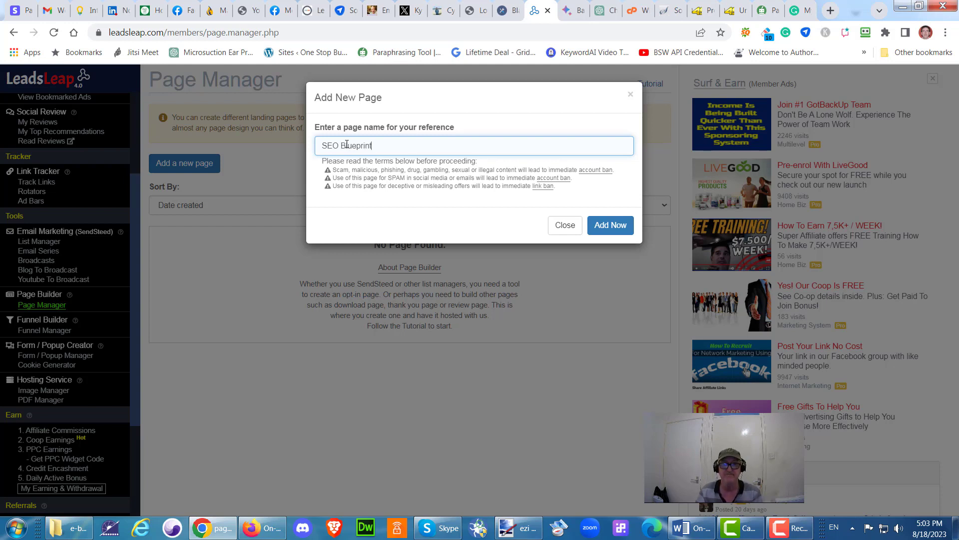
left_click(606, 229)
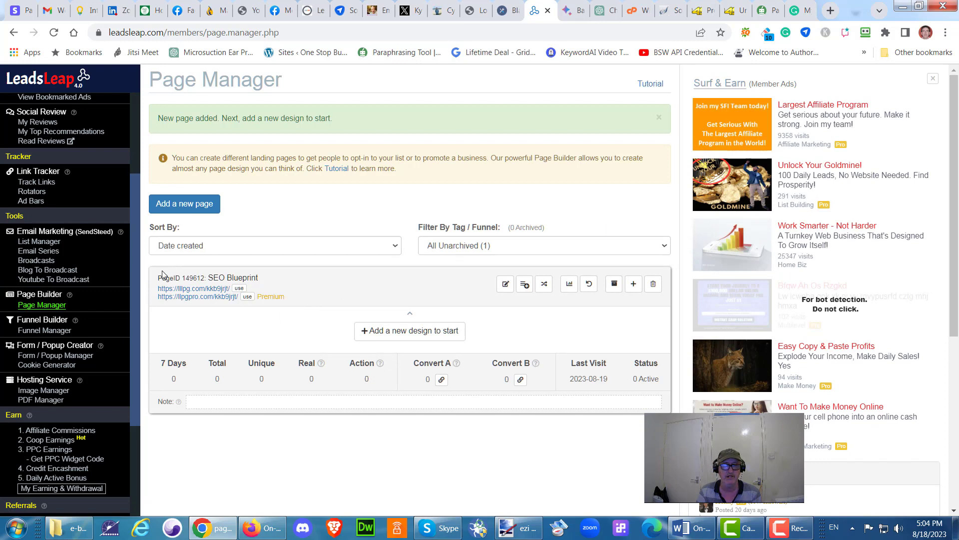
Step: Add a blank design to the SEO Blueprint page and apply the opt-in template "2-column, 60-40 ratio, with video" in the editor
left_click(412, 331)
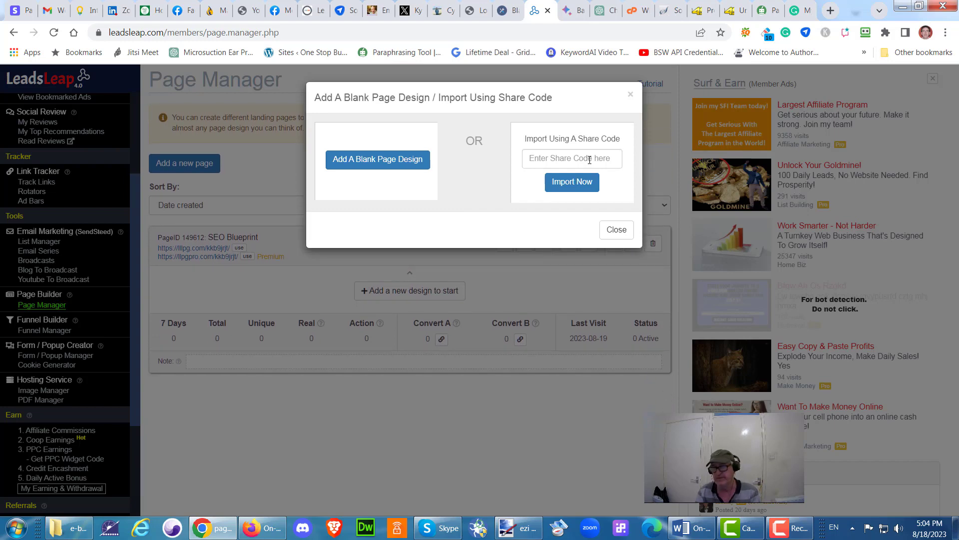
left_click(383, 161)
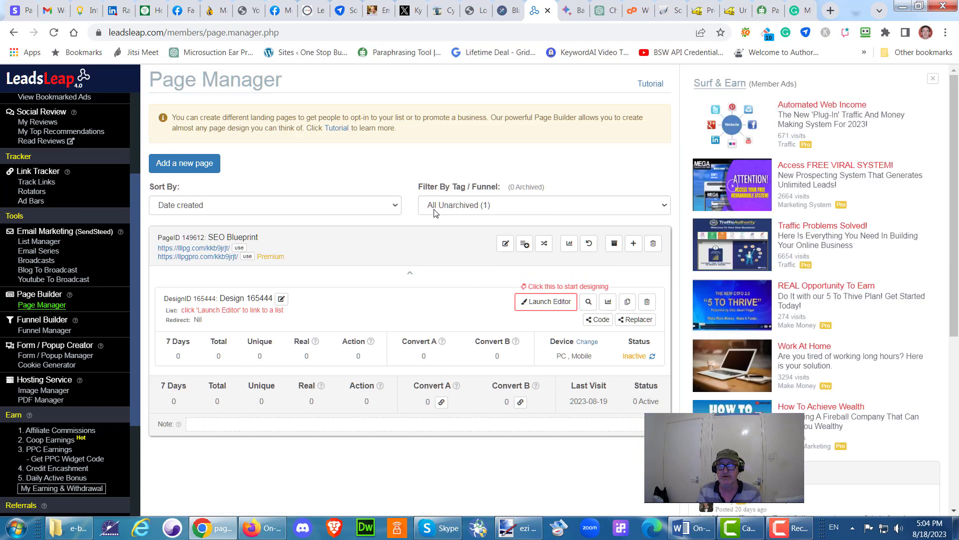
left_click(540, 306)
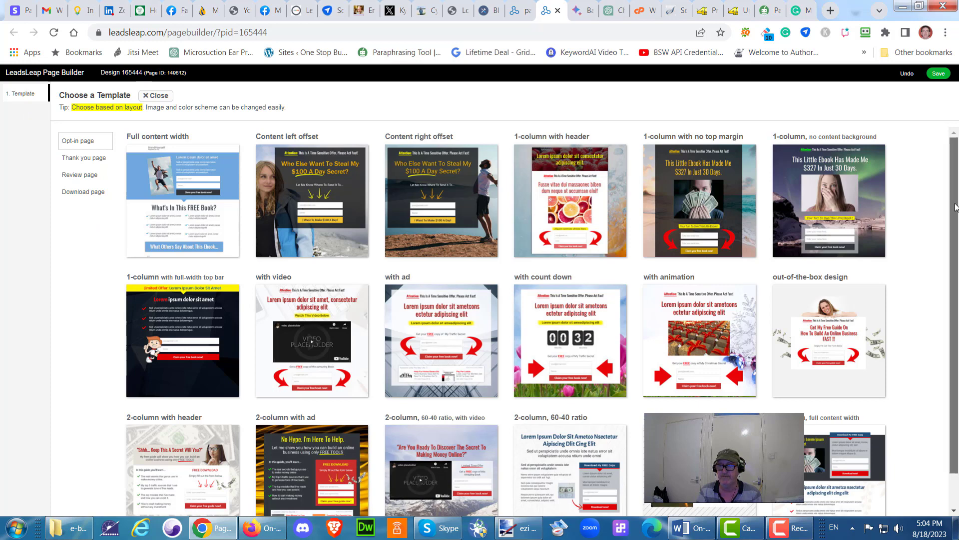
left_click_drag(956, 207, 954, 265)
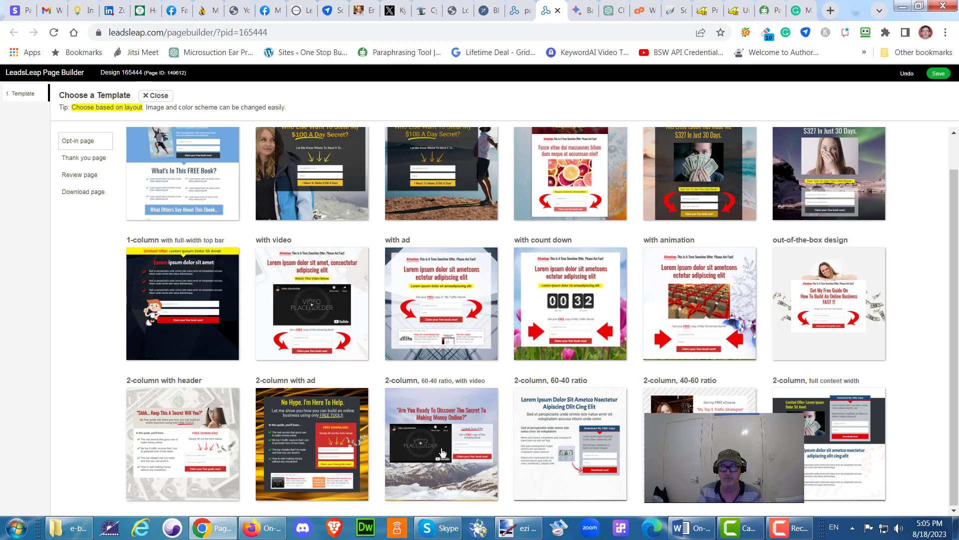
left_click(442, 475)
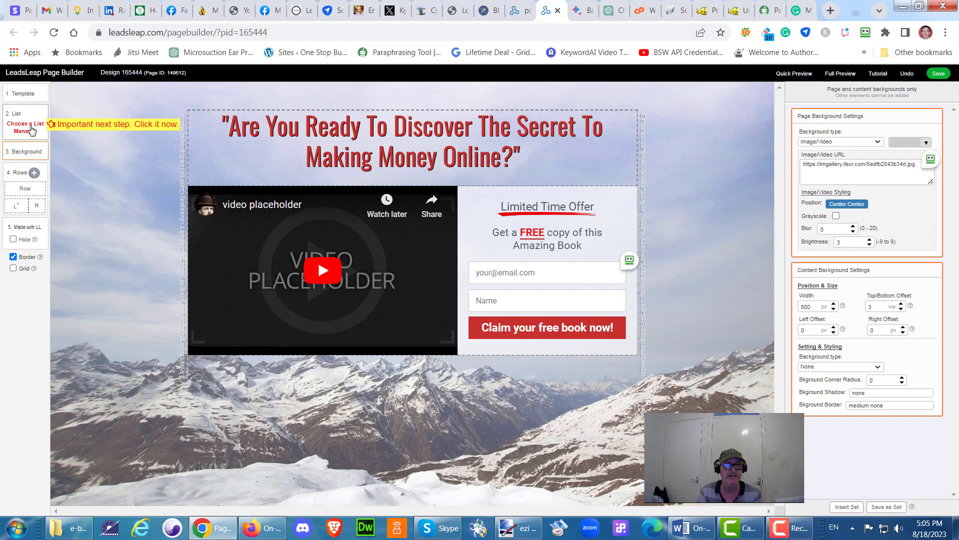
Step: Link the page to the SEO list in SendSteed and choose the "2-column, 60-40 ratio, with video" template again
left_click(31, 130)
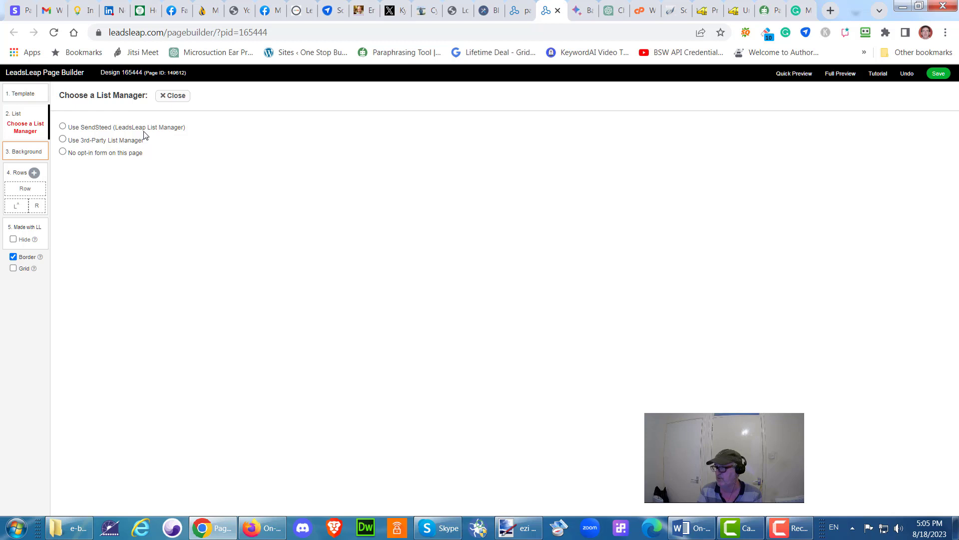
left_click(63, 127)
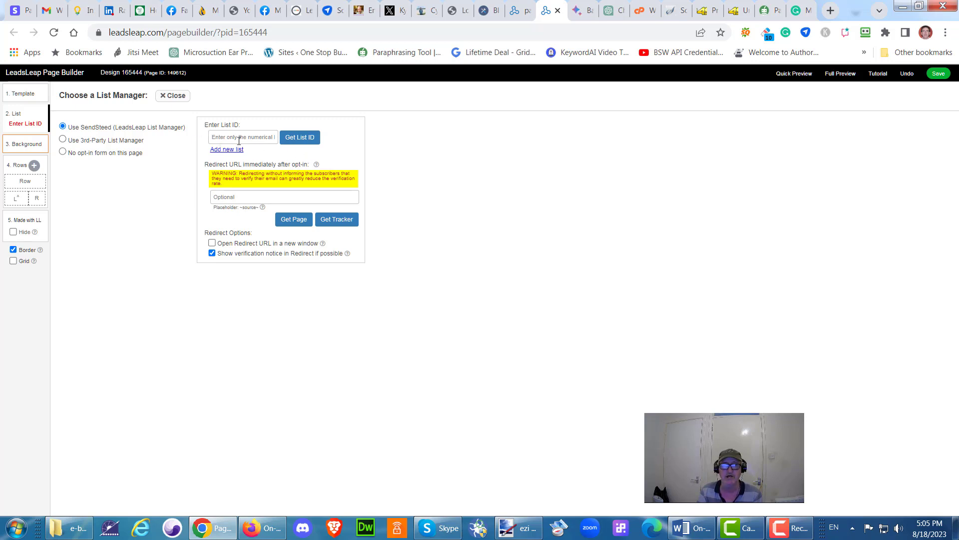
left_click(299, 138)
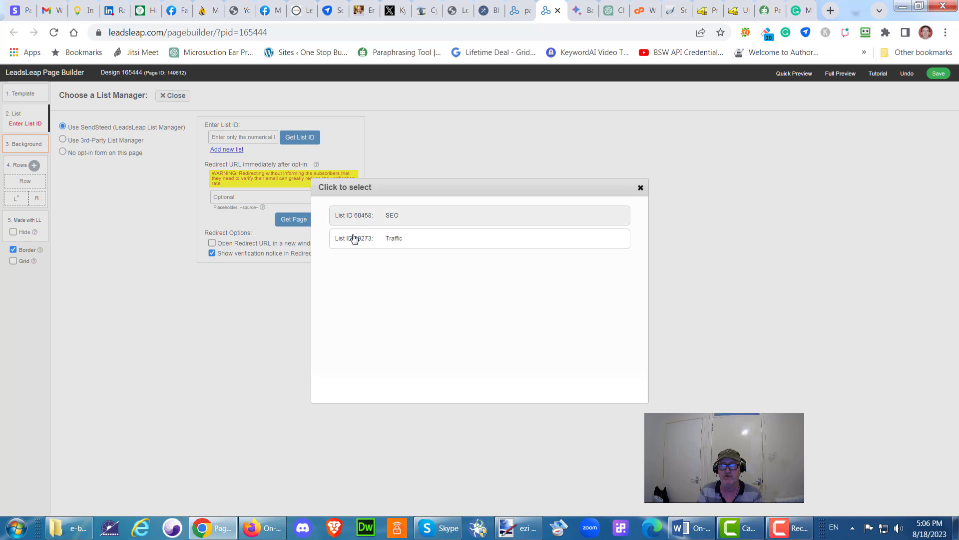
left_click(414, 219)
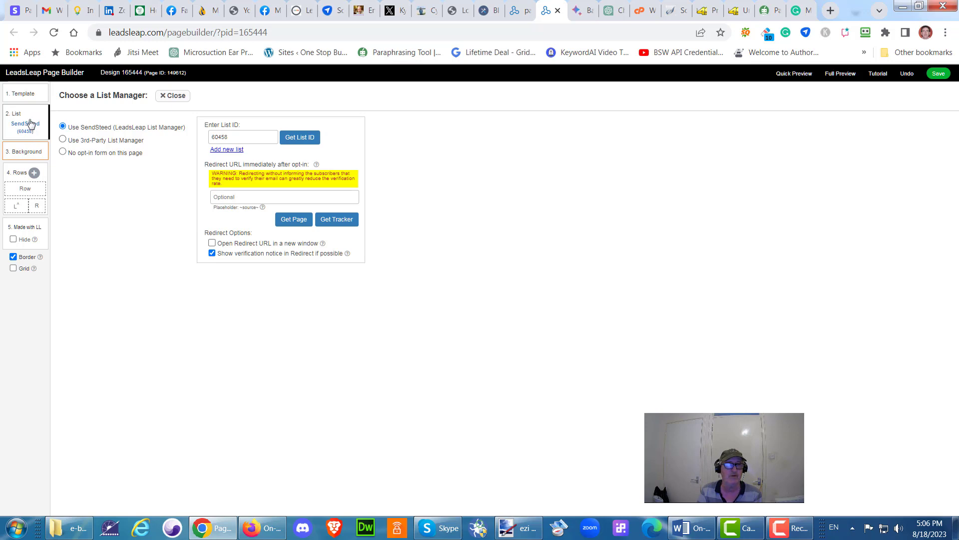
left_click(25, 94)
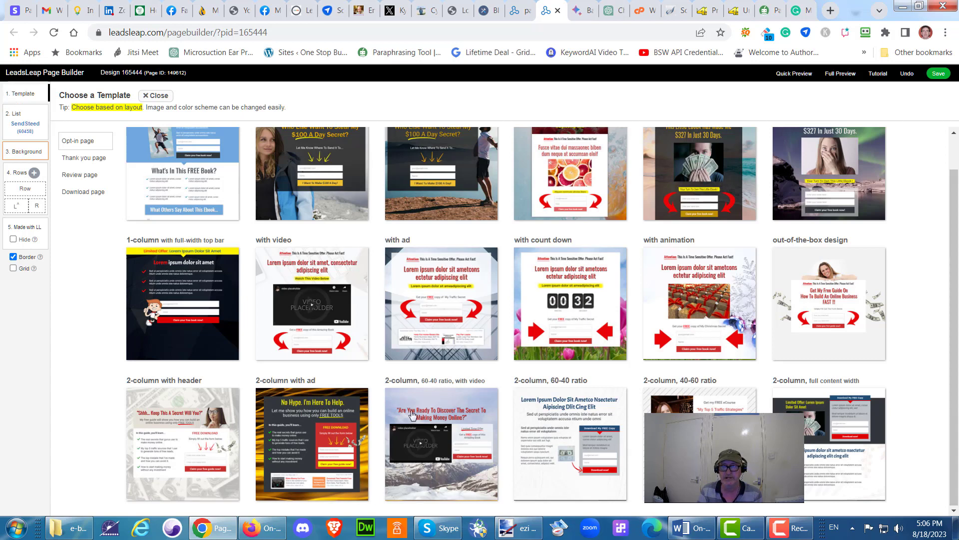
left_click(427, 444)
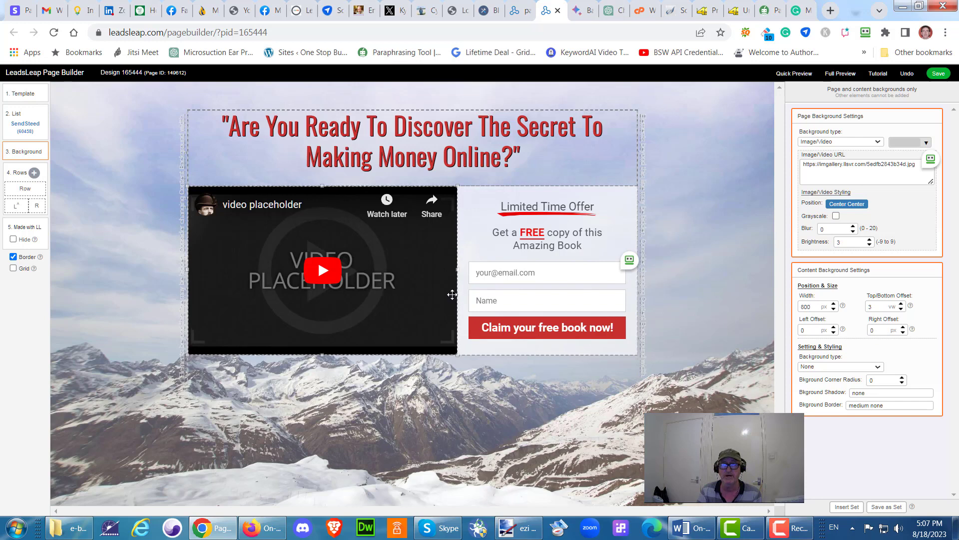
Step: Open the headline above the video for text editing
left_click(394, 147)
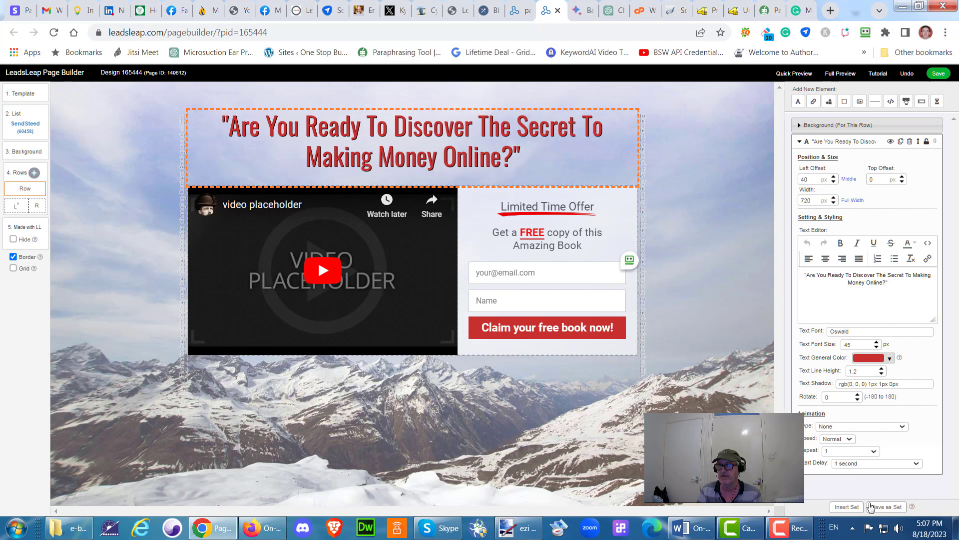
left_click(892, 282)
left_click_drag(892, 281, 804, 274)
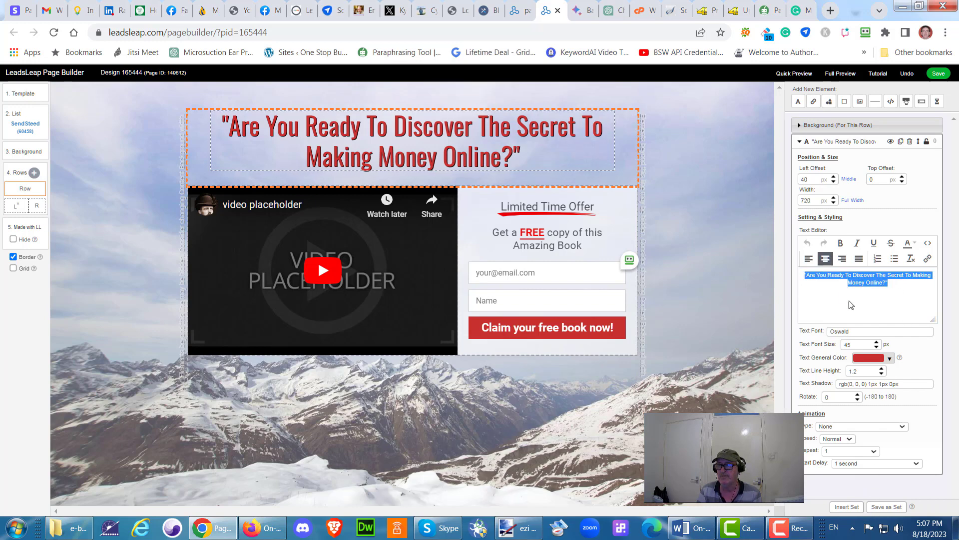
left_click(827, 286)
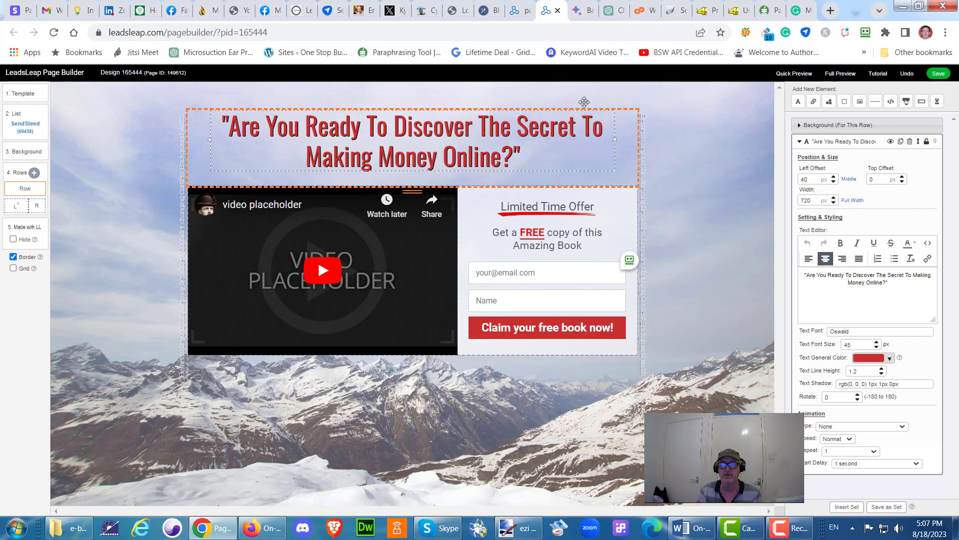
Step: Switch to the Bard chat and copy the title "On-Page SEO for Beginners: A Step-by-Step Guide to Improving Your Website's Search Engine Ranking"
left_click(578, 15)
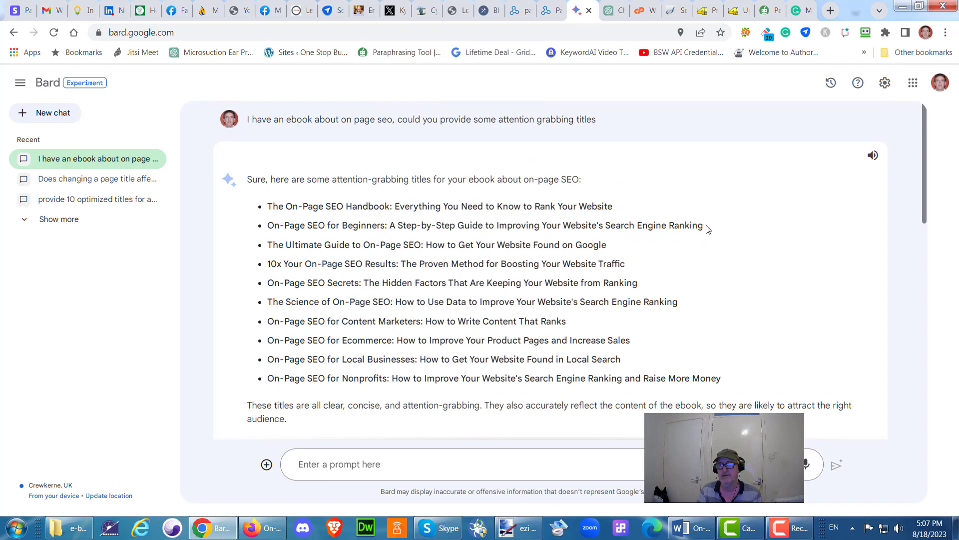
left_click_drag(703, 228, 268, 229)
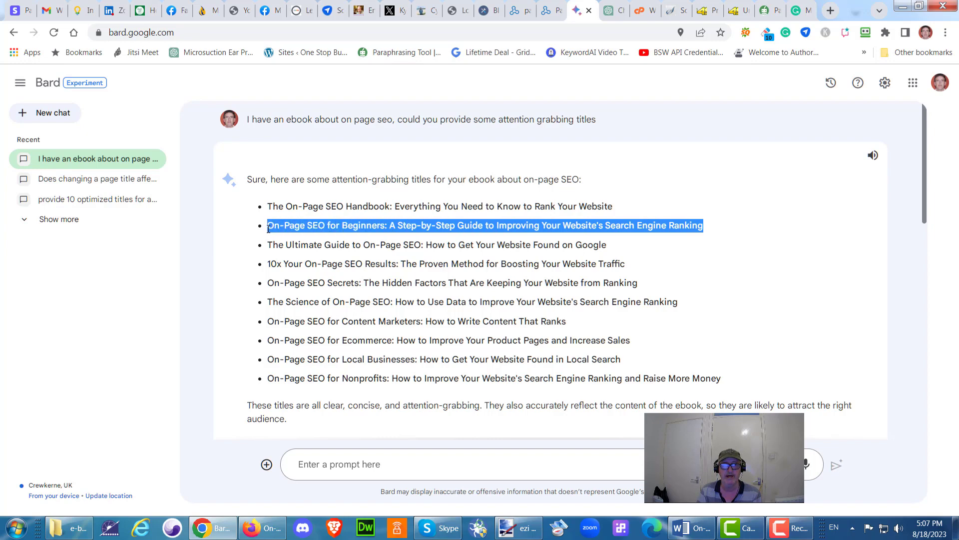
right_click(373, 226)
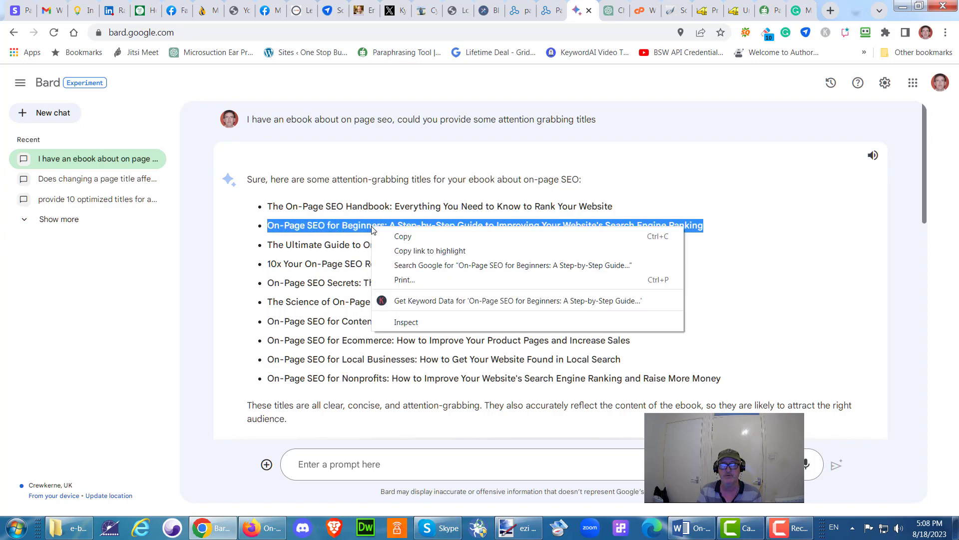
left_click(410, 238)
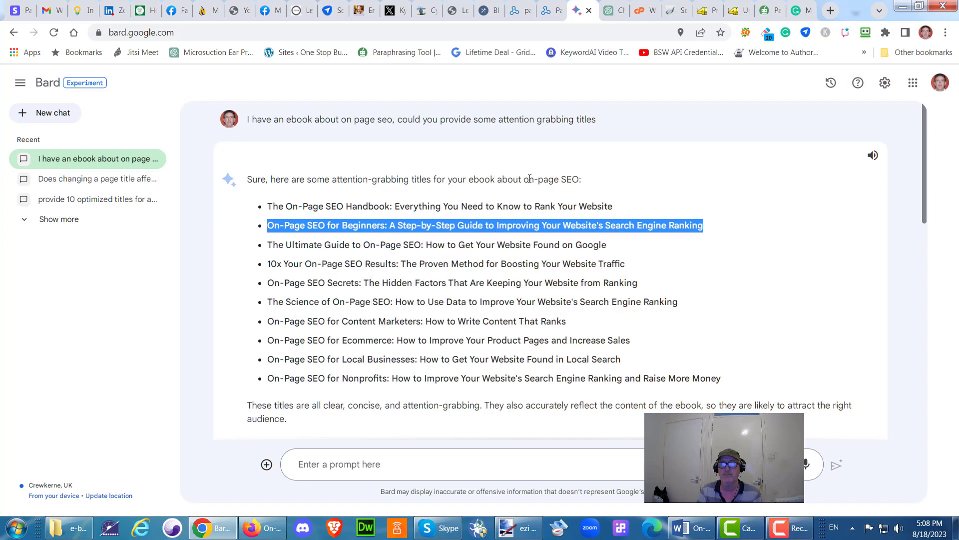
Step: Return to the LeadsLeap Page Builder and replace the headline wording inside the quotation marks with the copied On-Page SEO title
left_click(552, 17)
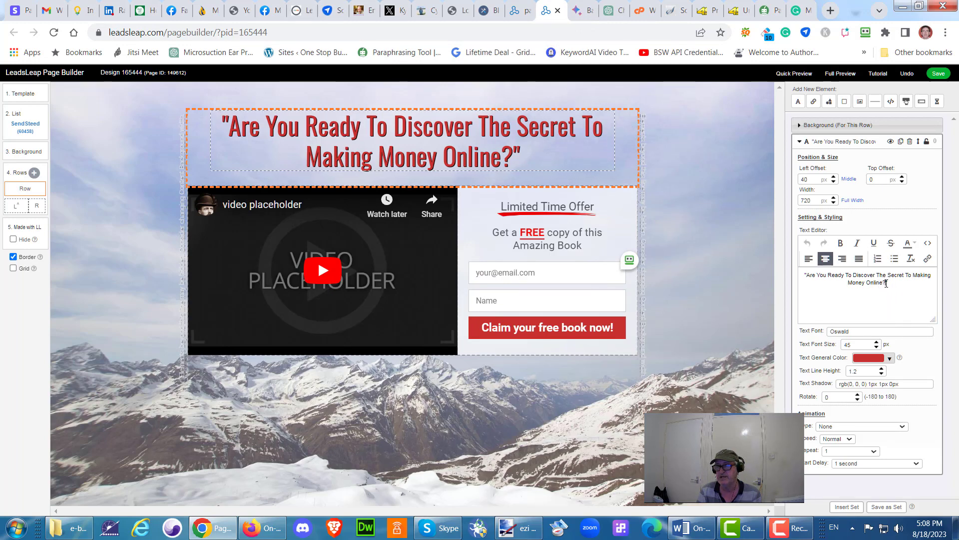
left_click_drag(886, 283, 809, 272)
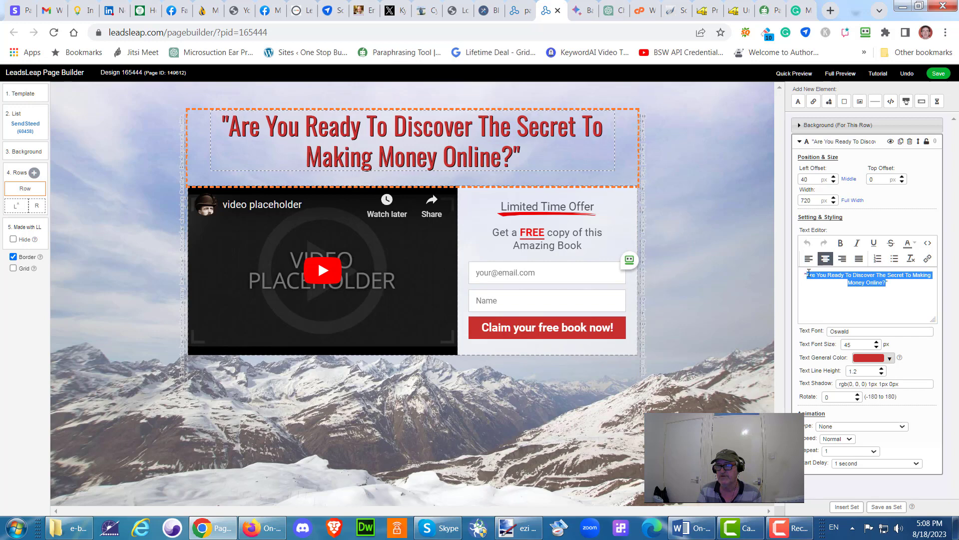
right_click(858, 278)
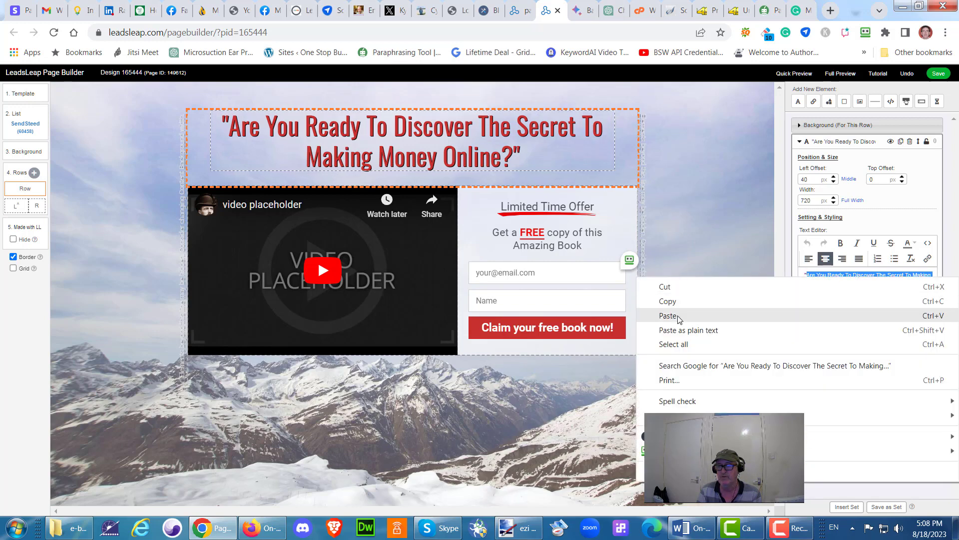
left_click(668, 315)
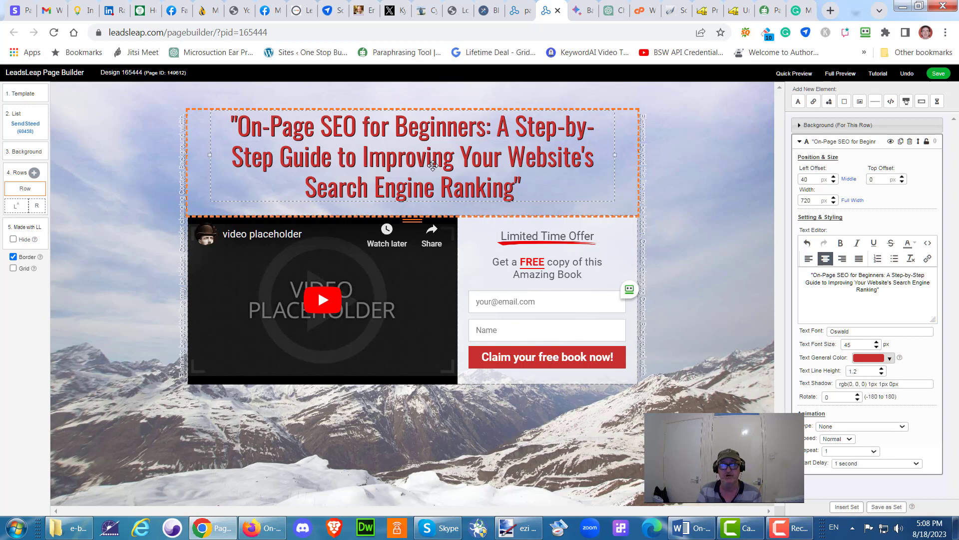
Step: Open the video placeholder's settings and go to the end of its custom HTML code
left_click(288, 261)
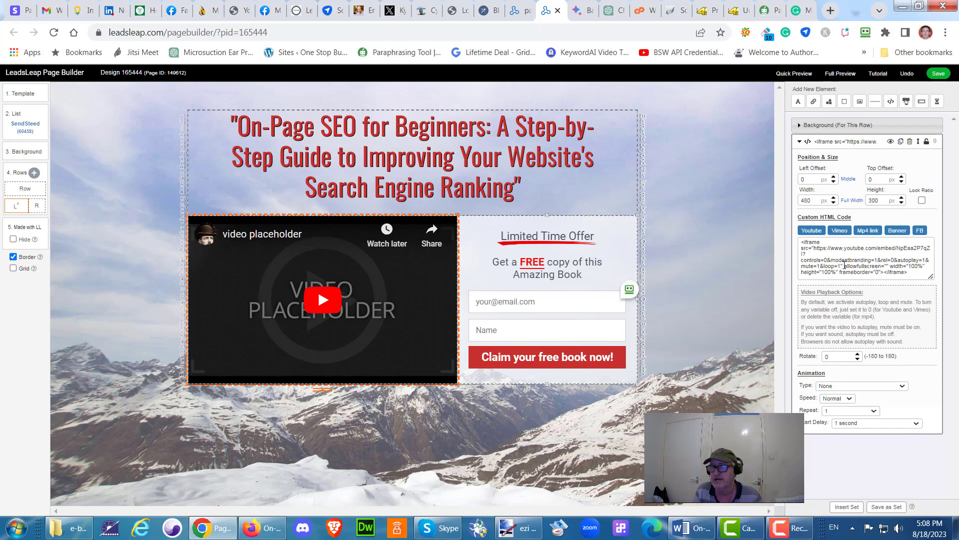
left_click_drag(909, 274, 801, 242)
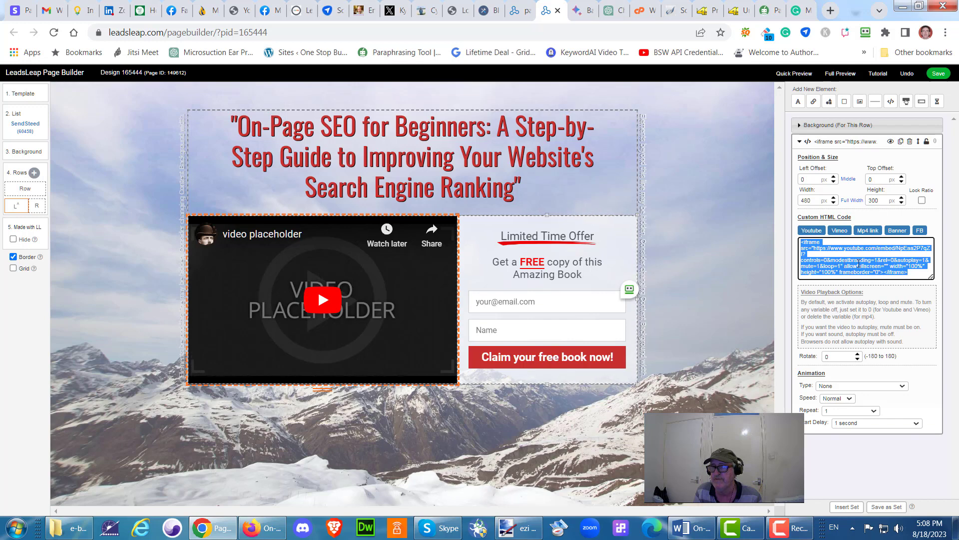
left_click(911, 272)
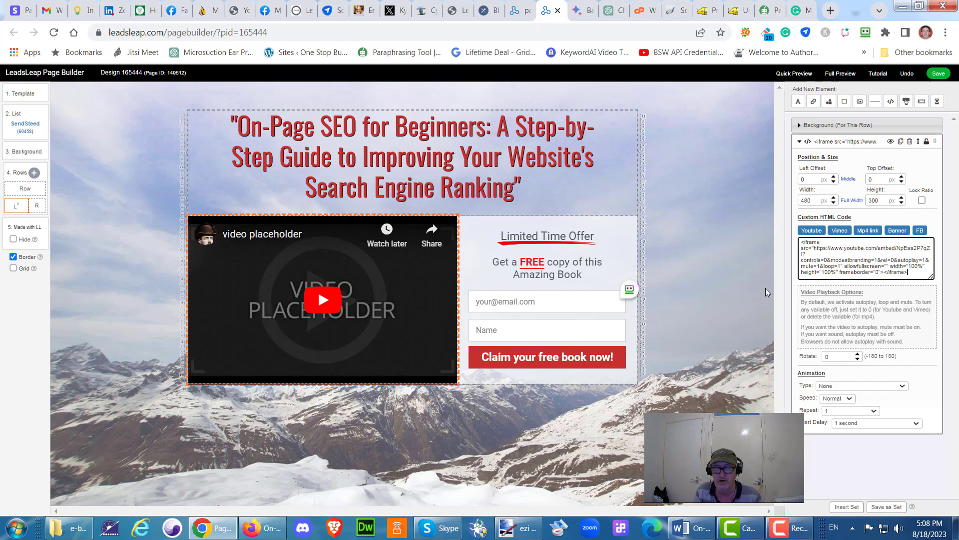
Step: Switch to the YouTube page in Firefox and copy the embed code of the "On-Page SEO Blueprint Introduction" video
left_click(261, 534)
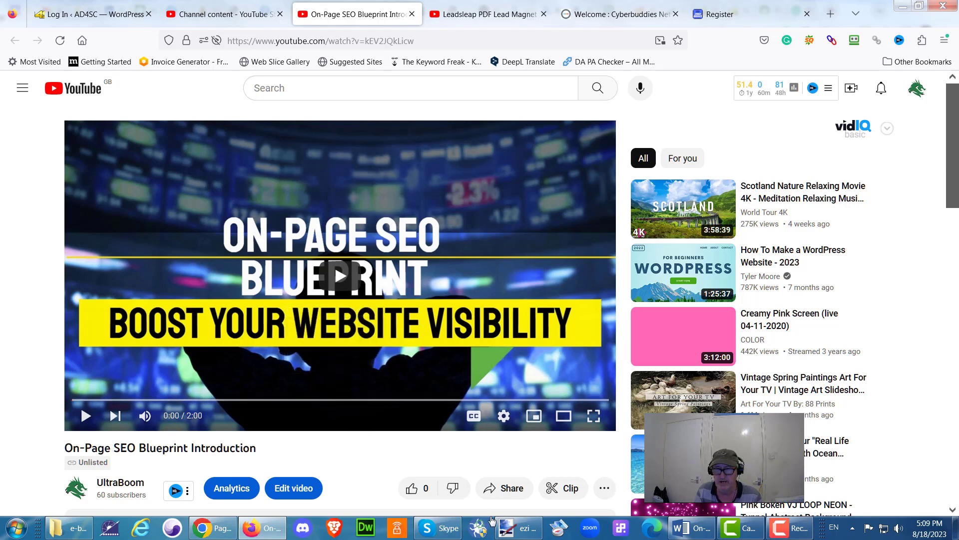
scroll(348, 436, "down", 3)
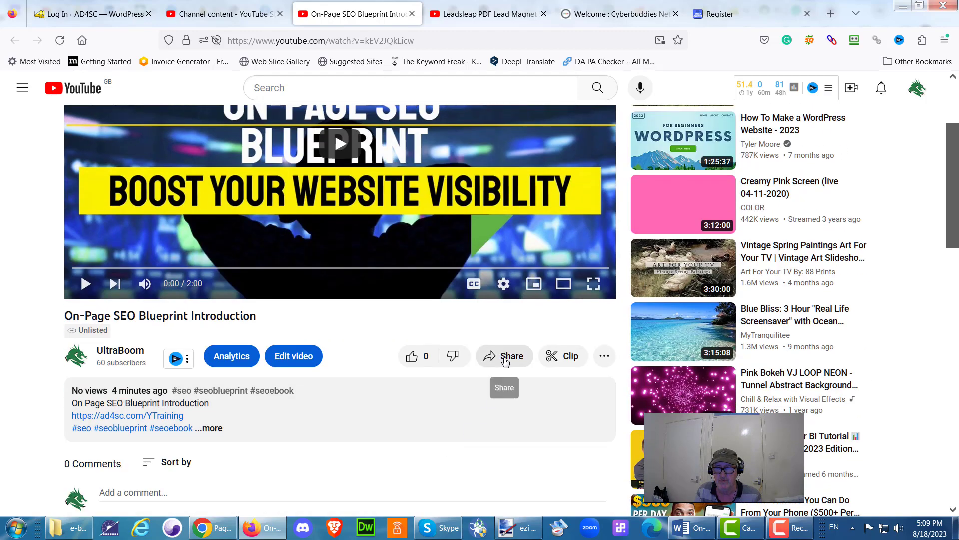
left_click(505, 357)
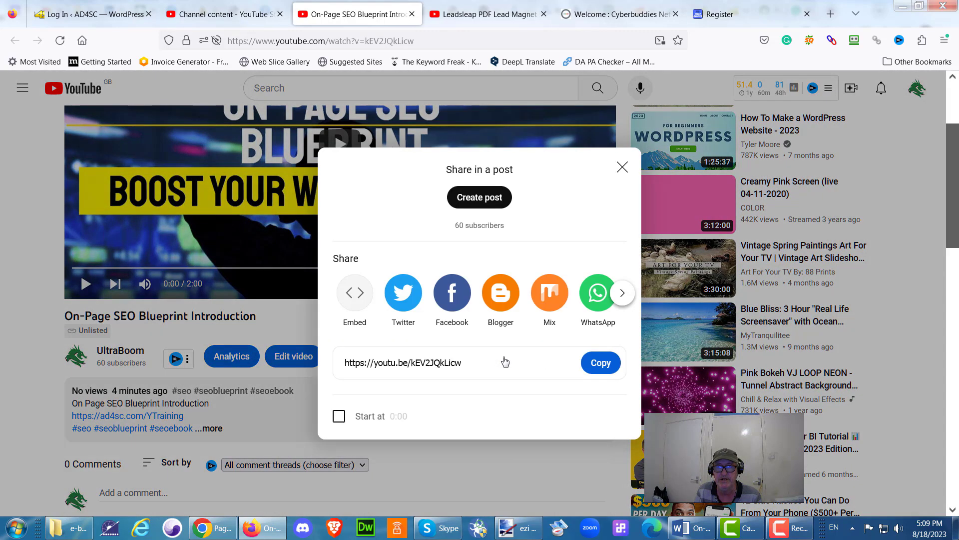
left_click(356, 298)
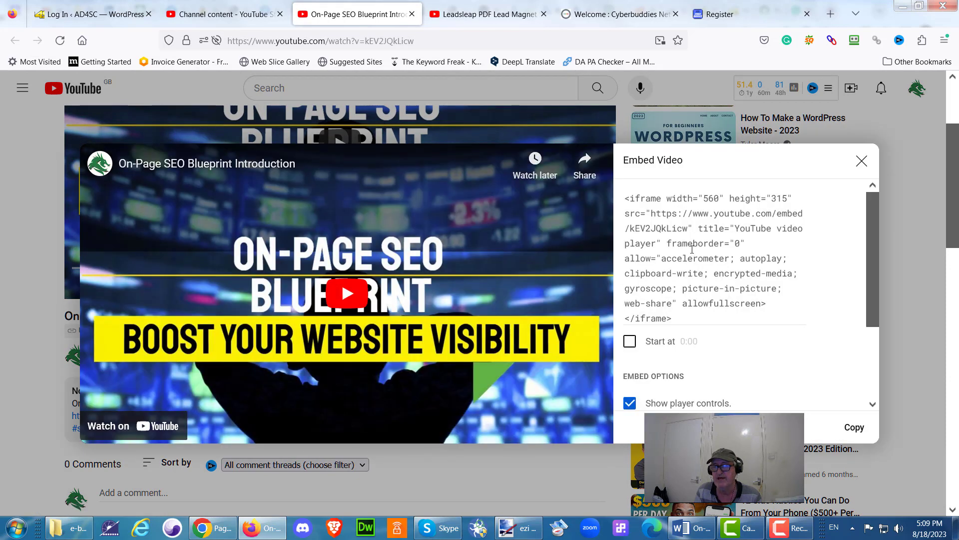
left_click(721, 246)
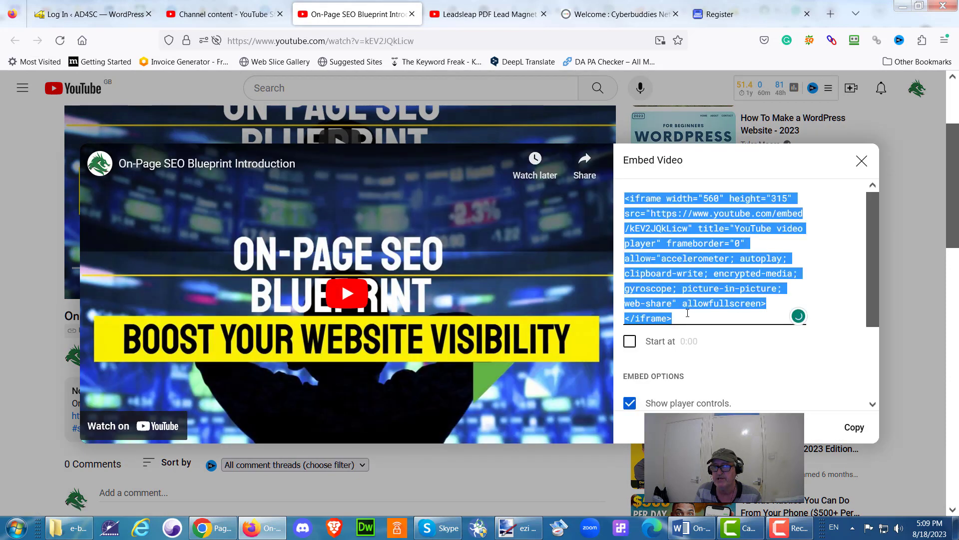
right_click(687, 231)
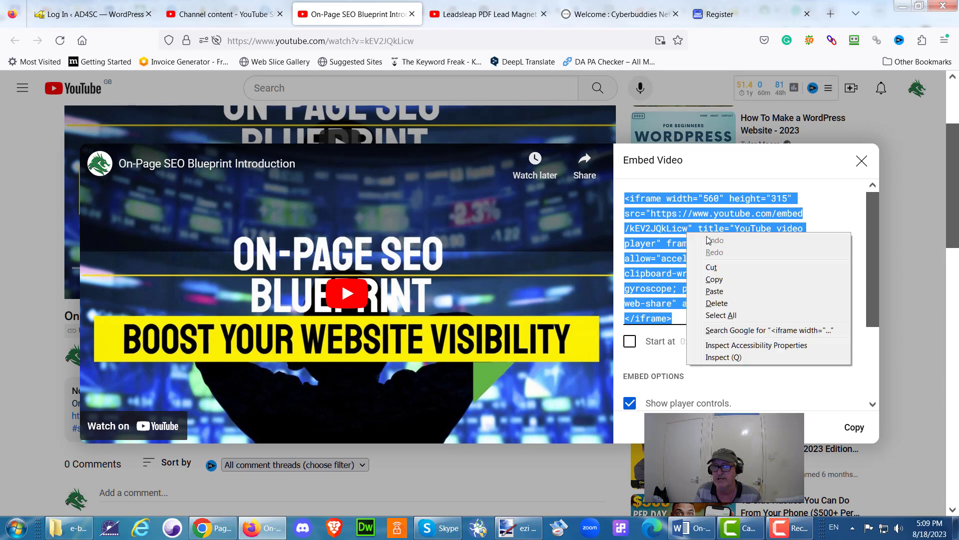
left_click(720, 283)
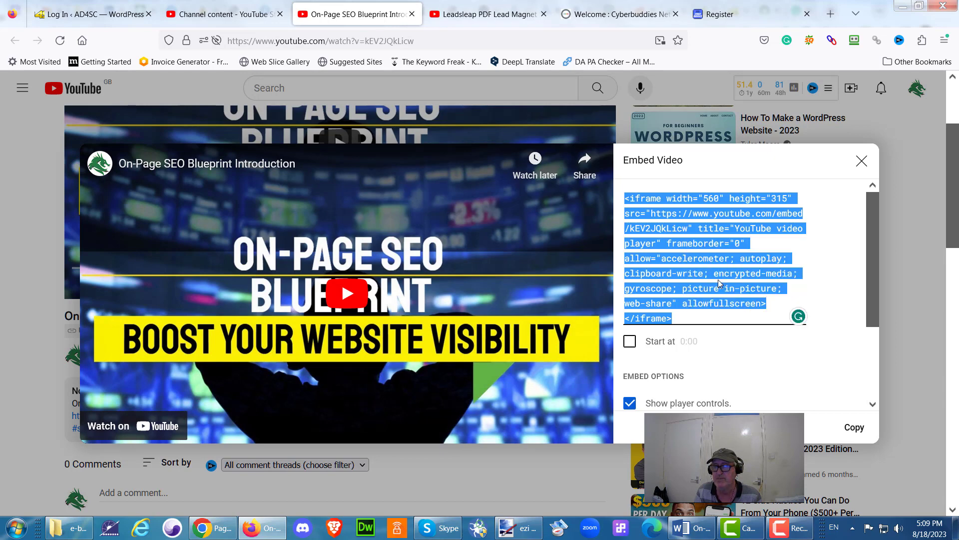
left_click(861, 161)
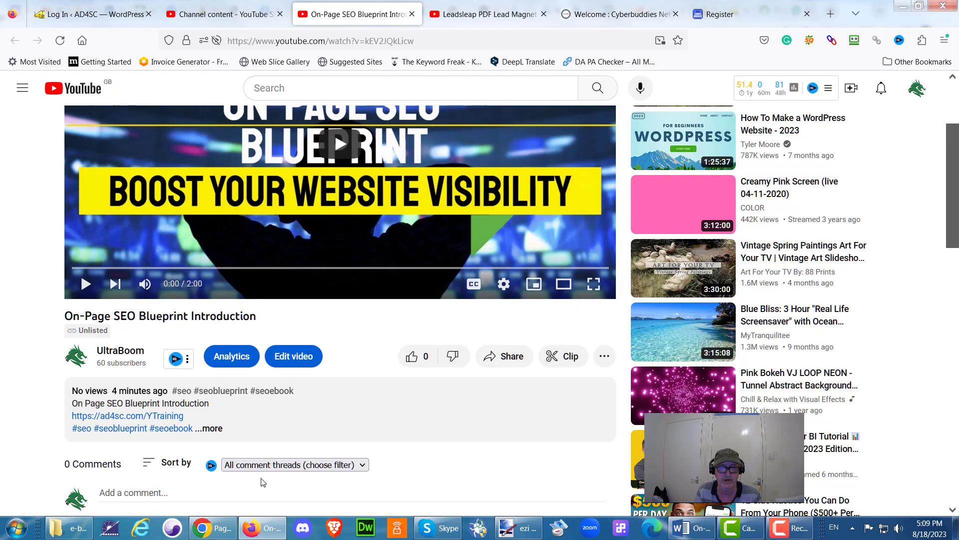
Step: Return to the LeadsLeap Page Builder in Chrome and replace the placeholder video's entire custom HTML code with the copied YouTube embed code
left_click(211, 527)
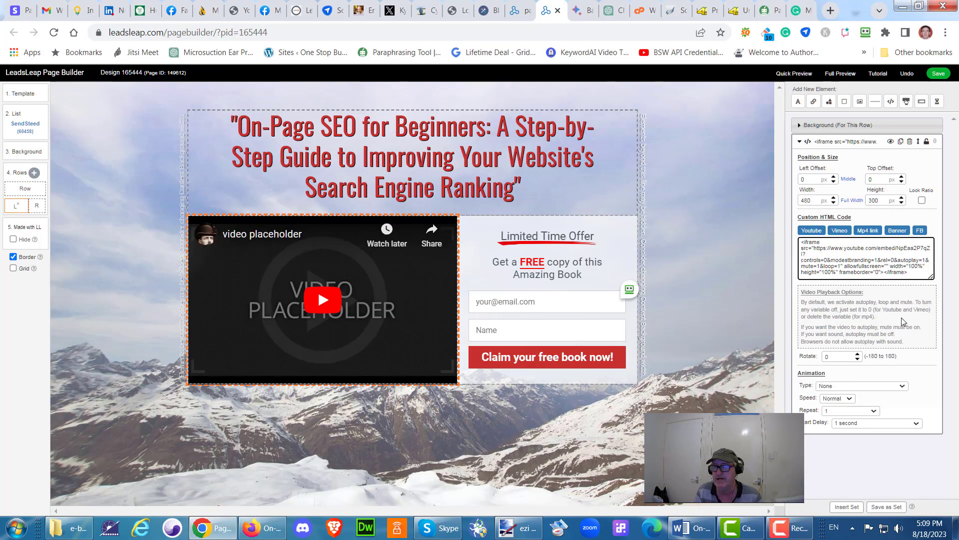
left_click_drag(911, 272, 798, 243)
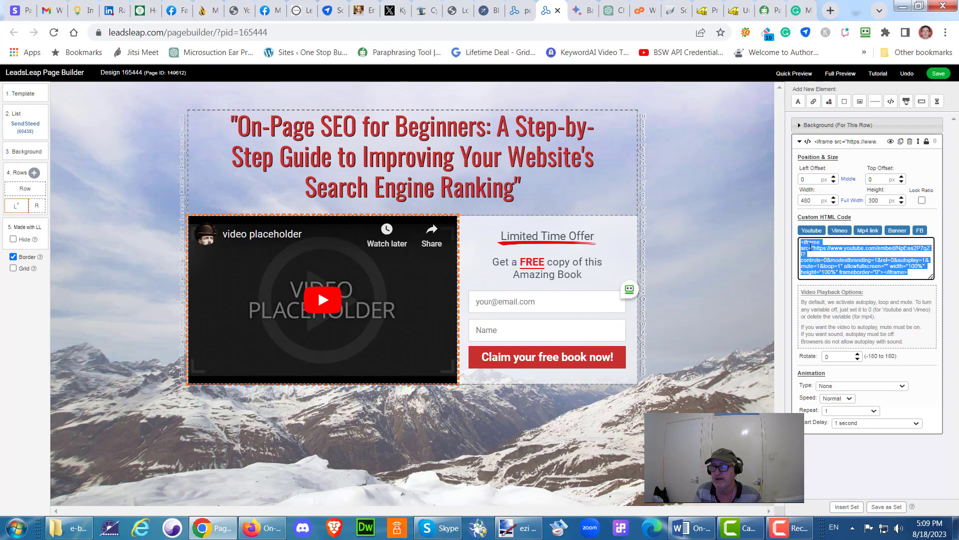
right_click(808, 245)
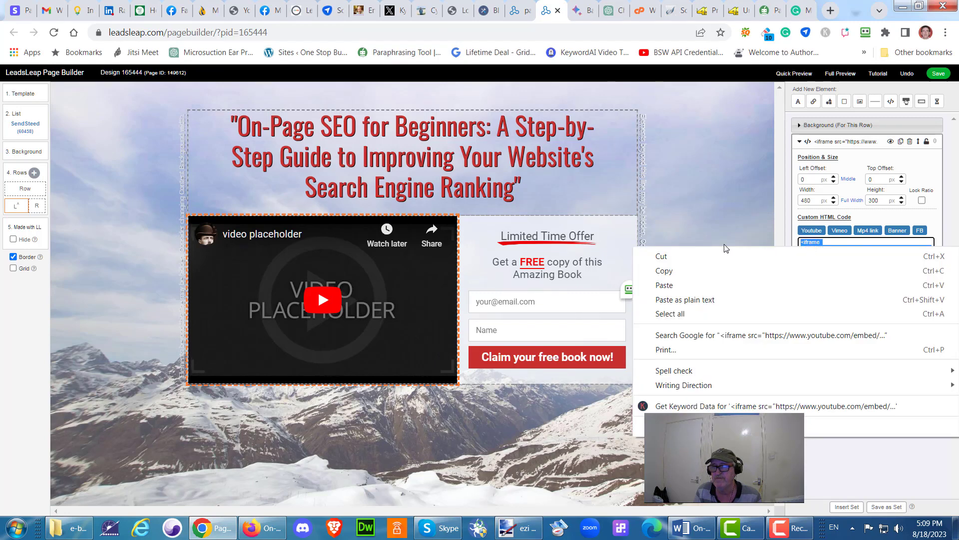
left_click(672, 286)
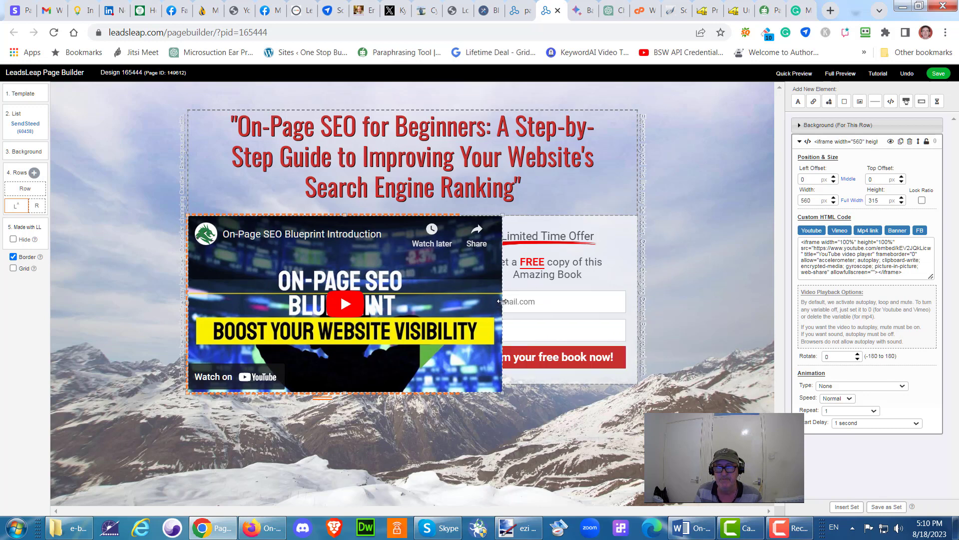
Step: Narrow the embedded video to a width of 480 px so it fits its column beside the opt-in form
left_click_drag(502, 301, 458, 296)
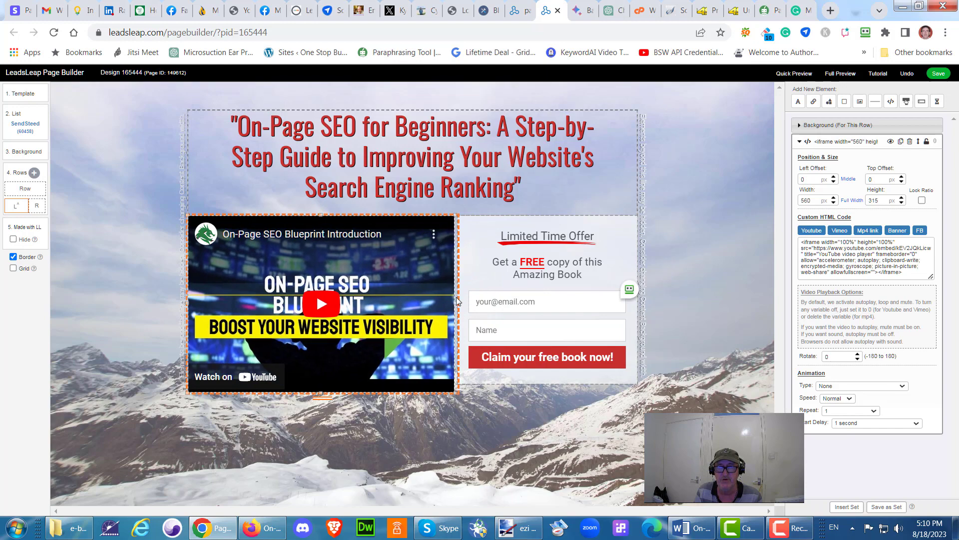
left_click(308, 382)
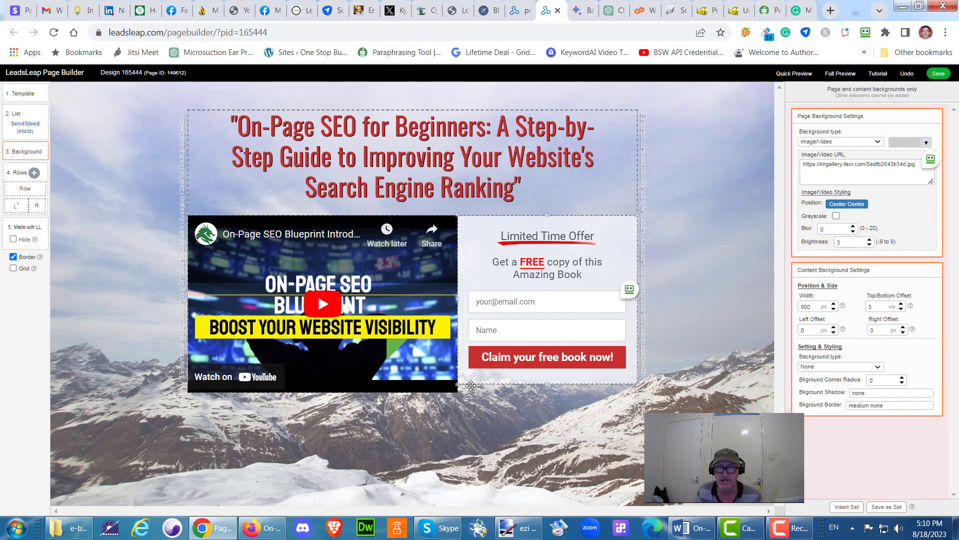
left_click(310, 386)
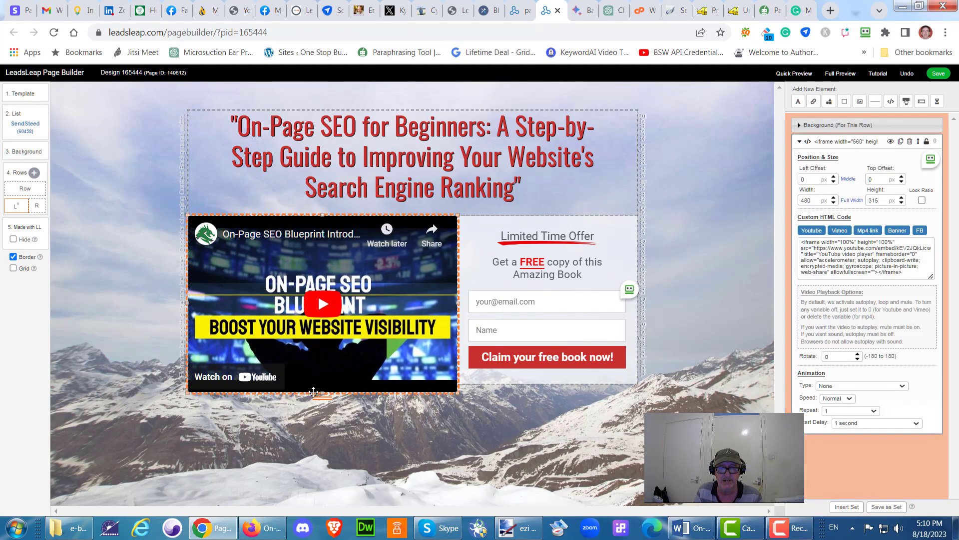
Step: Move the video up until its bottom edge lines up with the opt-in form, and lower its top edge to the row's border
mouse_move(319, 387)
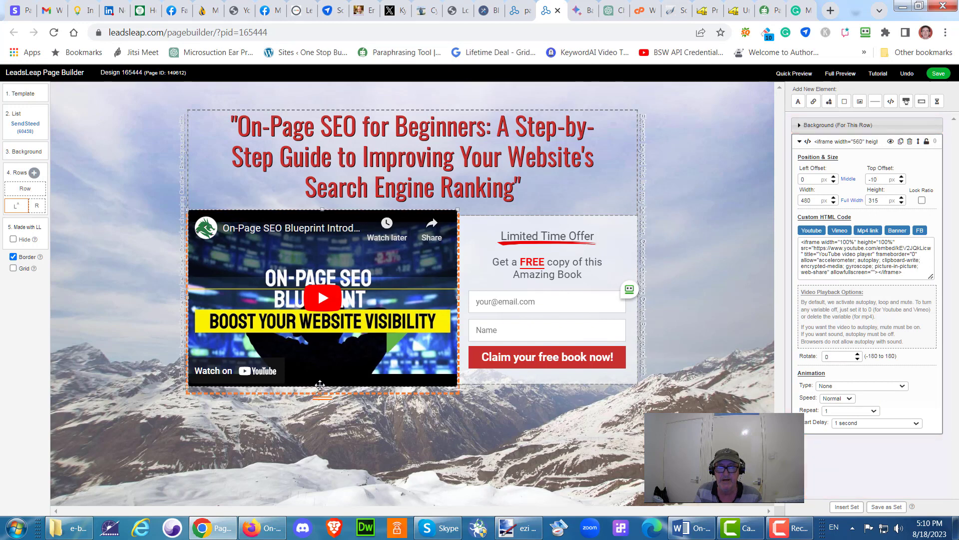
left_click_drag(319, 388, 321, 383)
left_click(315, 206)
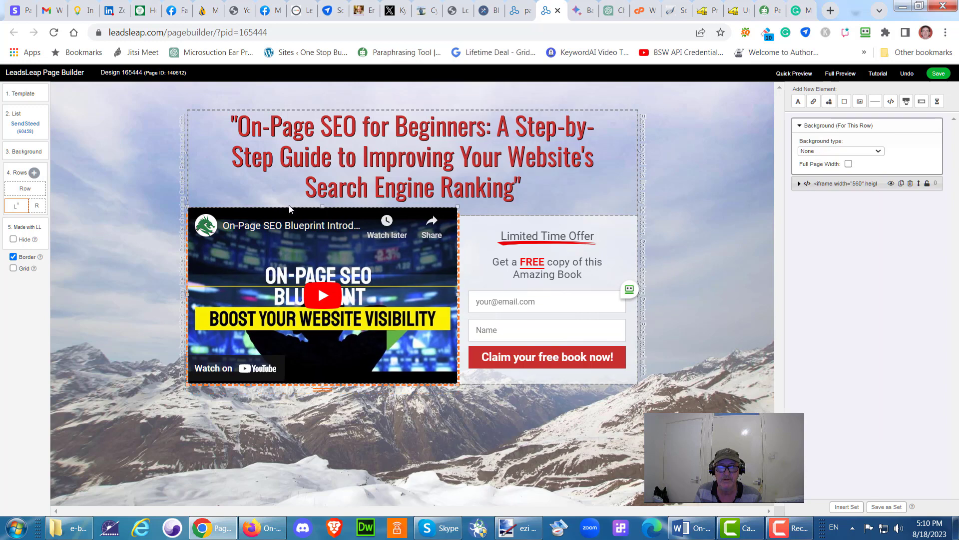
left_click(322, 205)
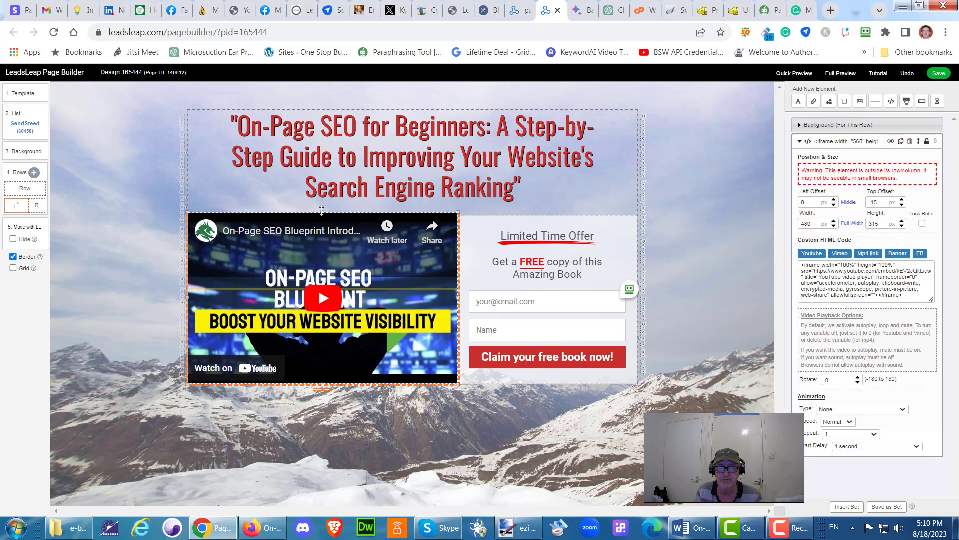
left_click_drag(322, 205, 321, 216)
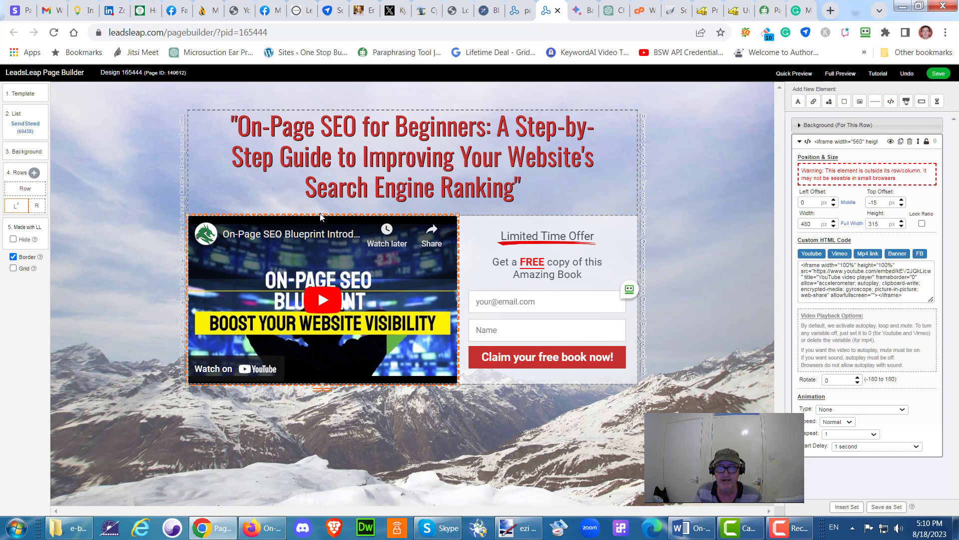
left_click(356, 365)
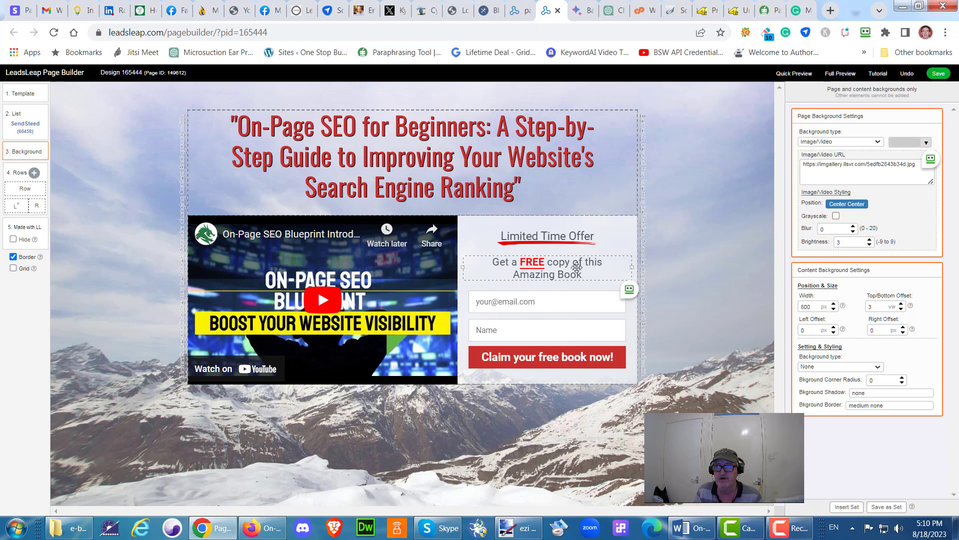
Step: Change the "Amazing Book" wording in the free copy text to "Informative eBook"
left_click(550, 274)
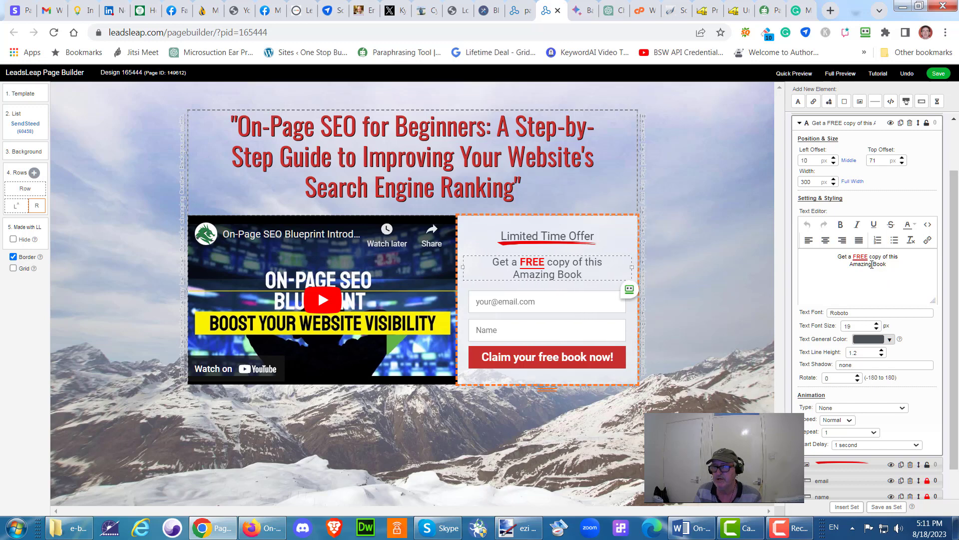
left_click_drag(872, 265, 853, 265)
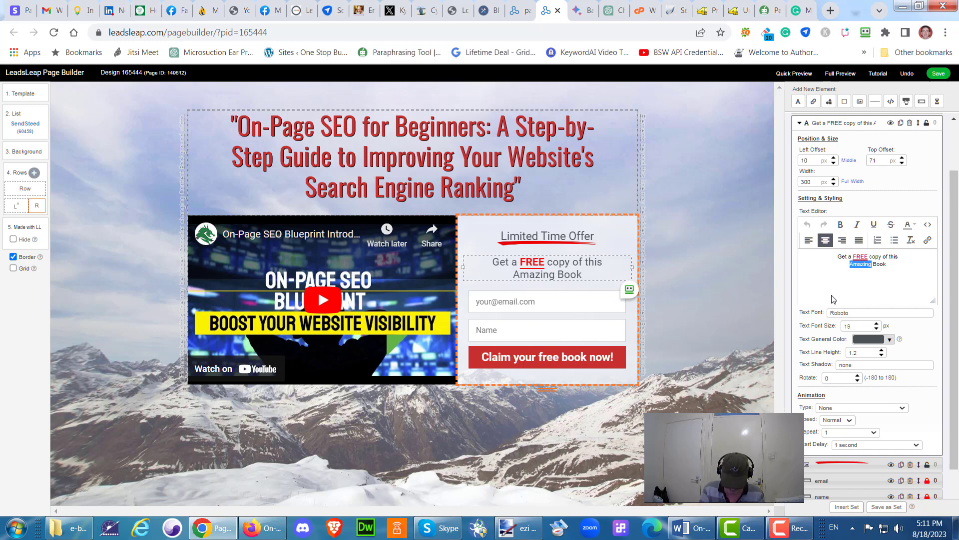
type("Informative")
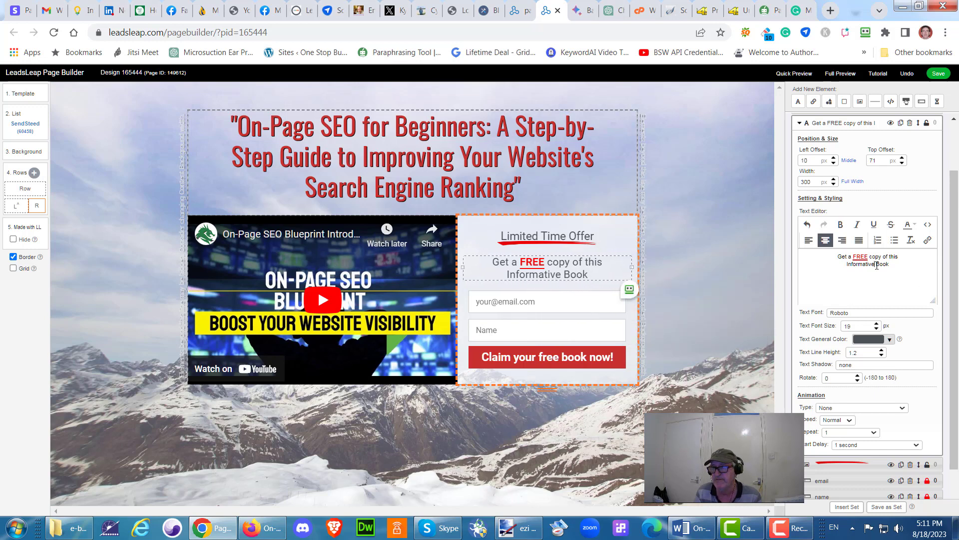
type("e")
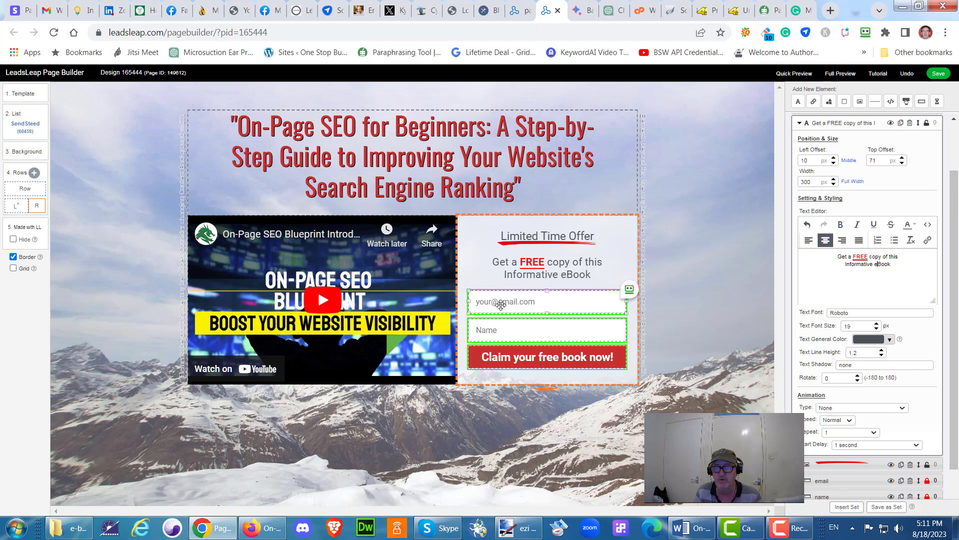
Step: Set the name field's placeholder in the opt-in form to "Full Name"
left_click(487, 304)
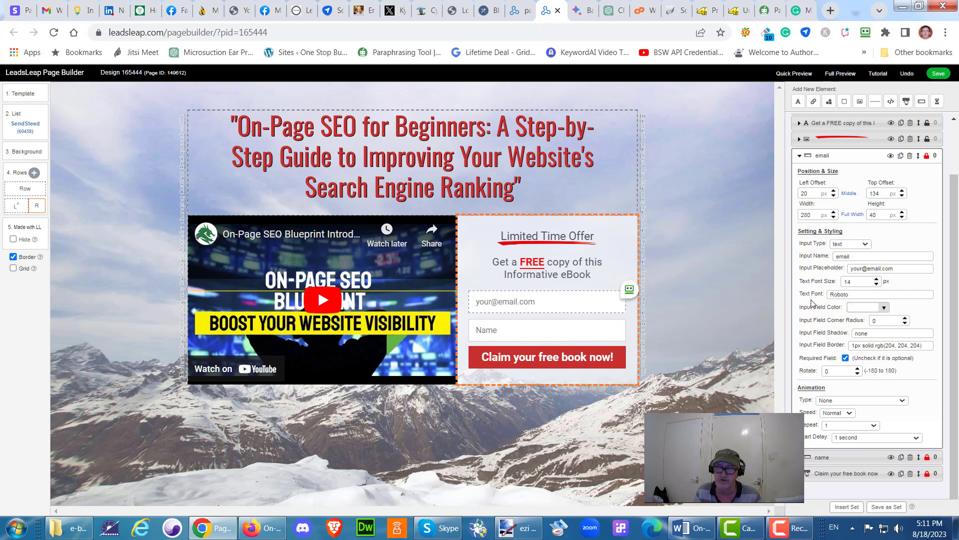
left_click(492, 331)
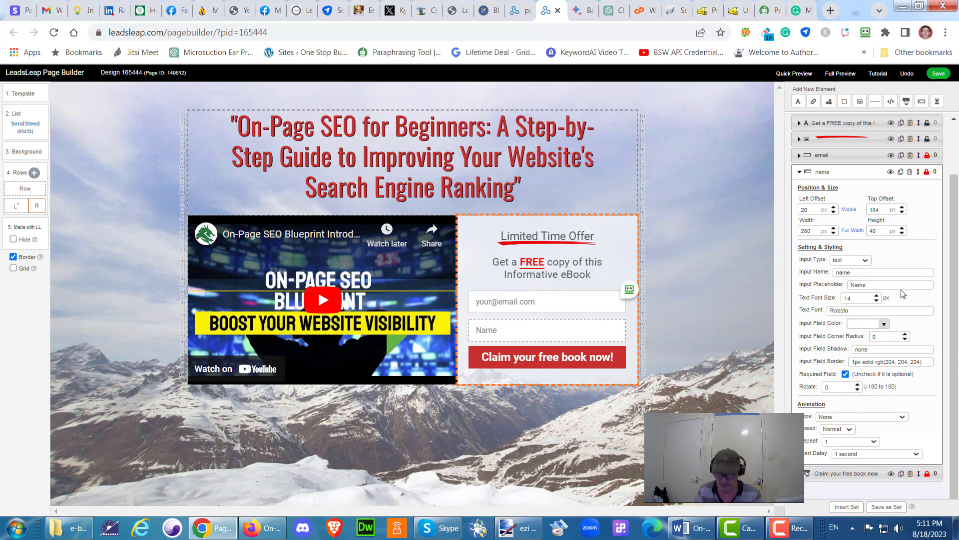
type("Full")
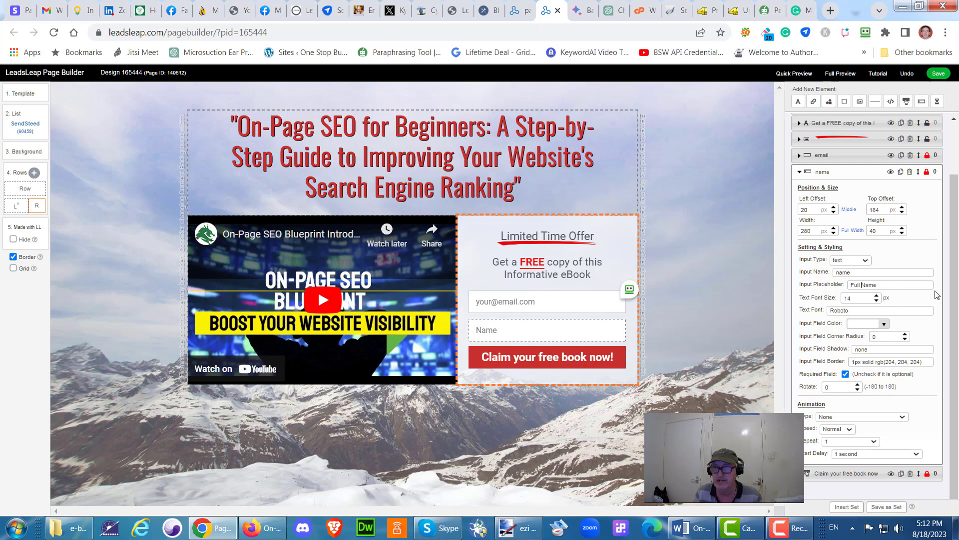
left_click(806, 490)
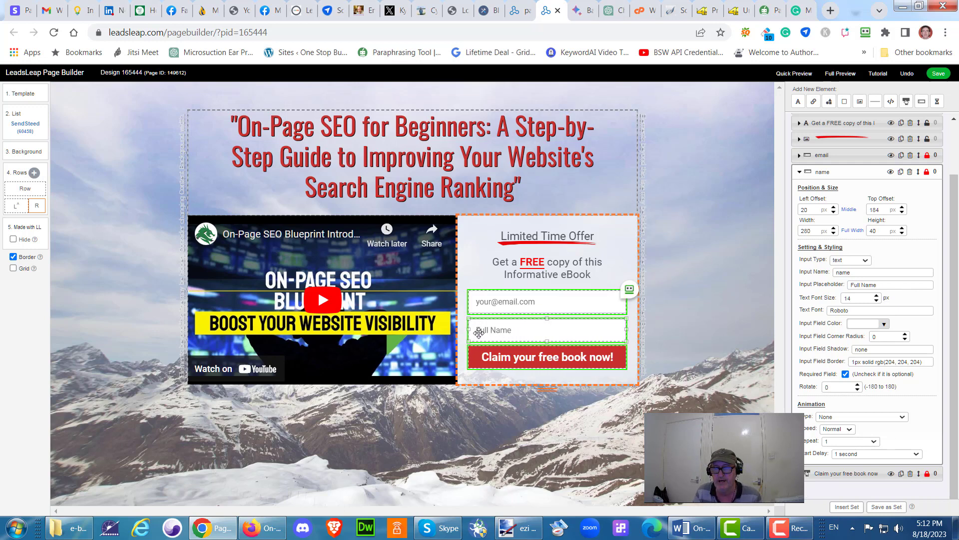
Step: Change the opt-in button's text to "Claim your FREE ebook now!"
left_click(547, 358)
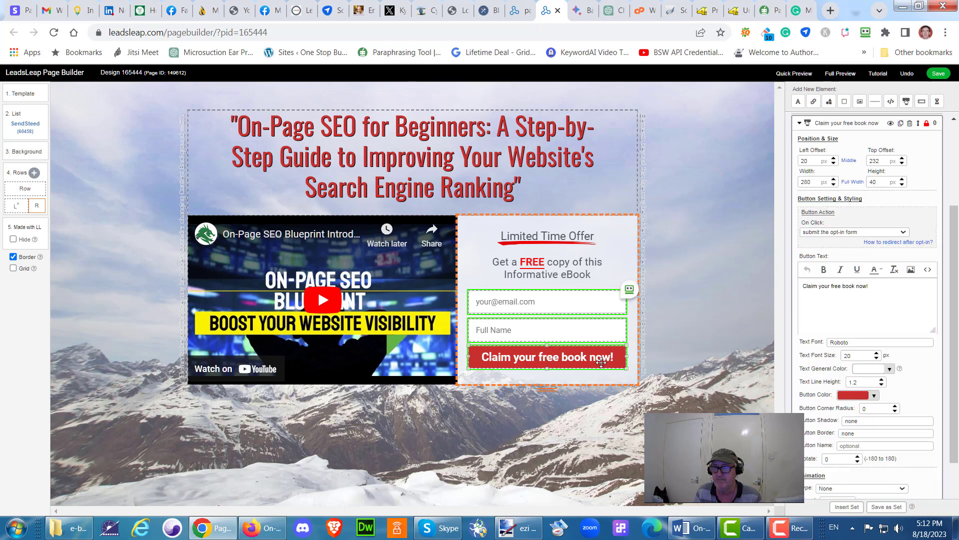
left_click(842, 284)
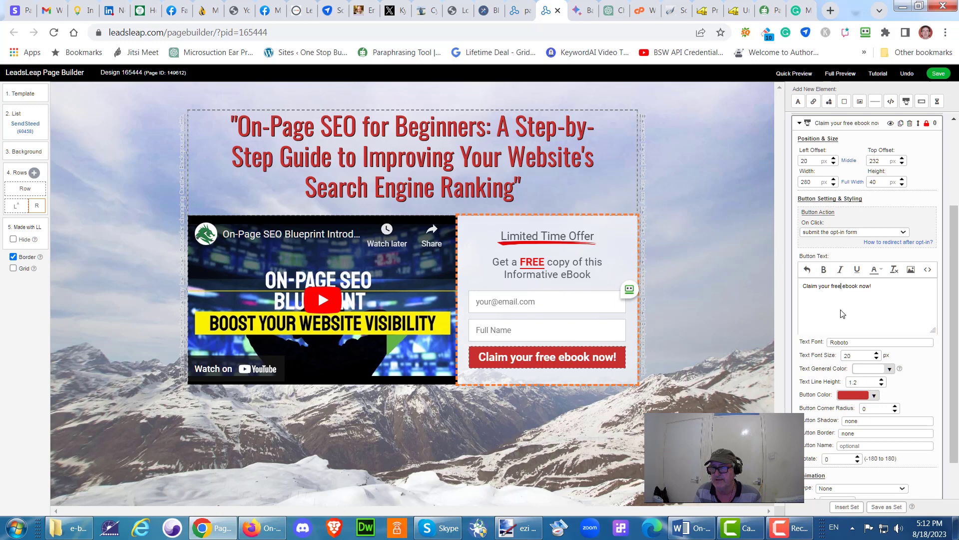
key("BackSpace")
key("BackSpace")
key("BackSpace")
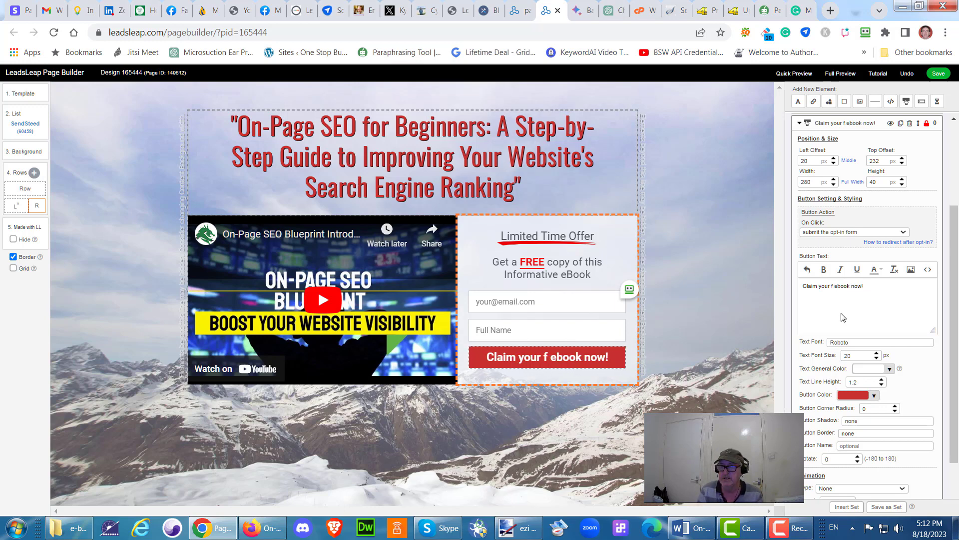
key("BackSpace")
type("FREE")
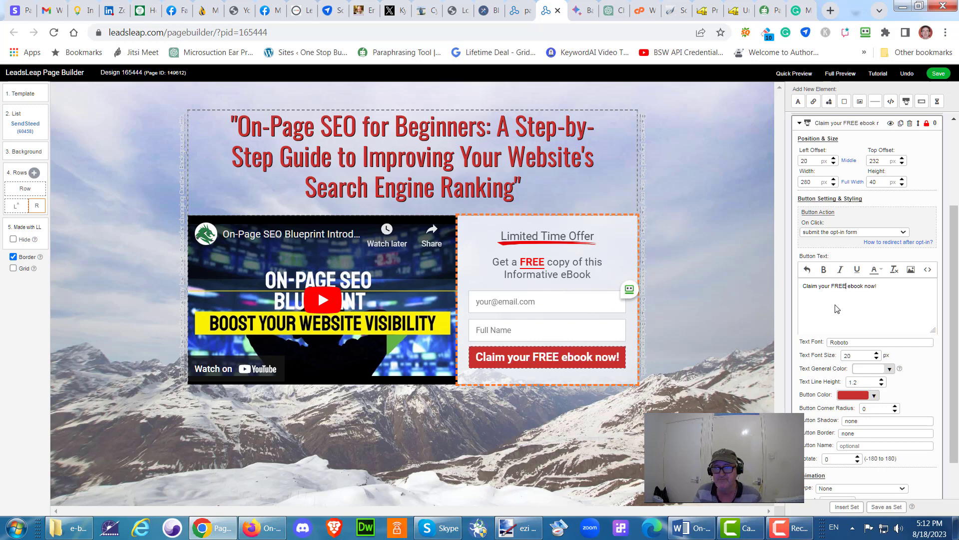
Step: Review the page's background settings and the image URL used for the background
left_click(682, 332)
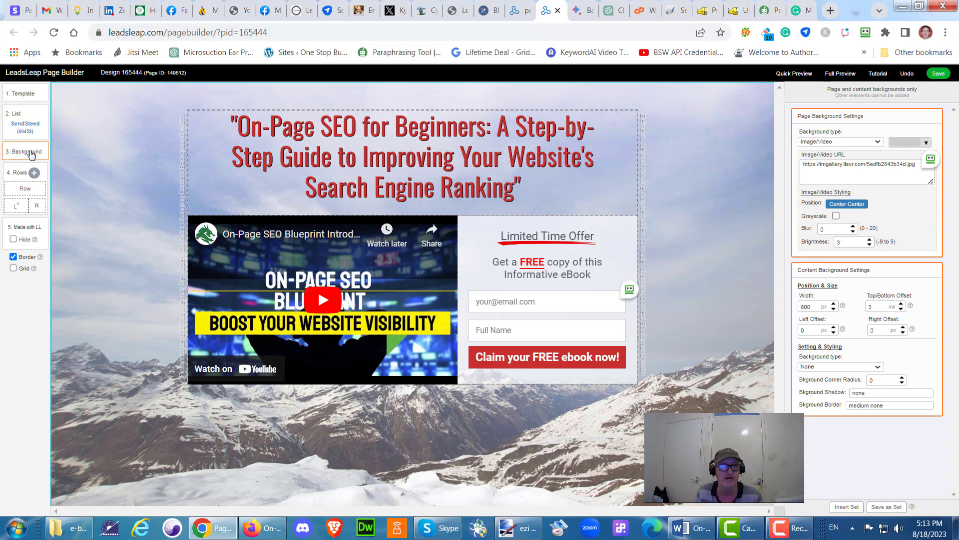
left_click(31, 153)
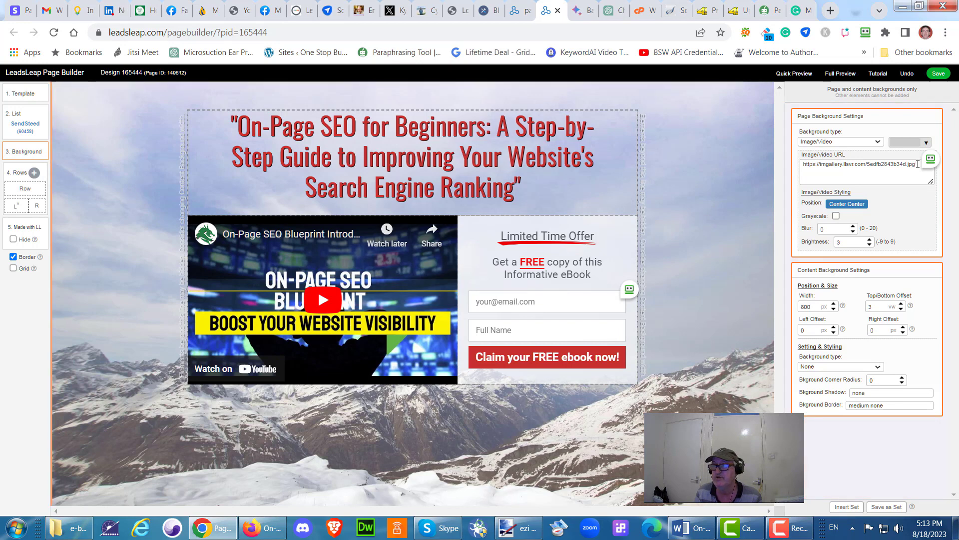
left_click_drag(918, 164, 802, 165)
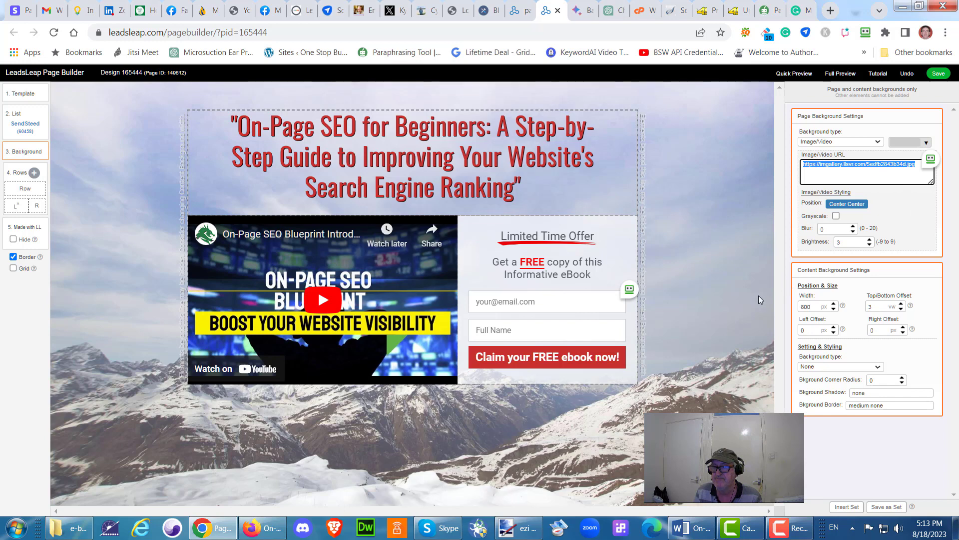
left_click(705, 284)
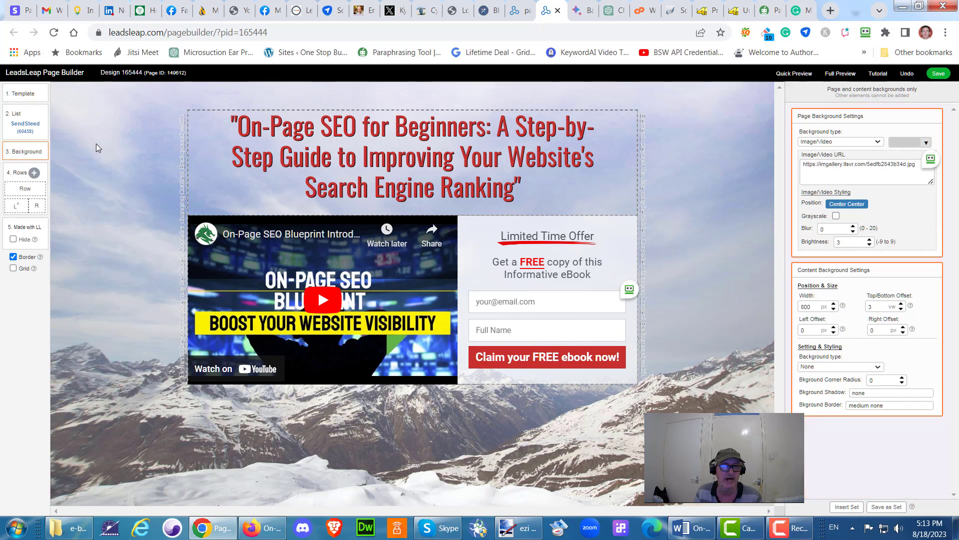
Step: Add a one-column row below the video and opt-in form, and insert a countdown element in it
left_click(34, 173)
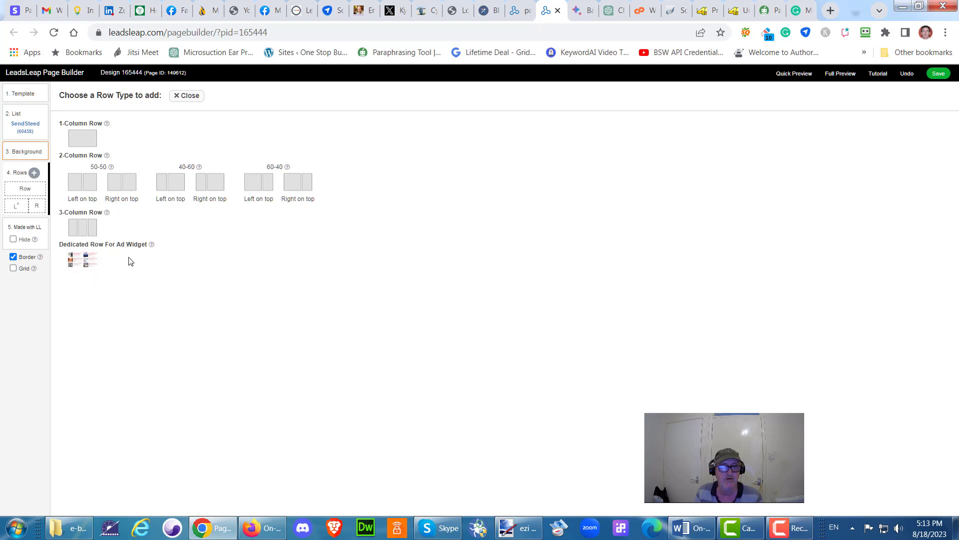
mouse_move(151, 246)
left_click(82, 140)
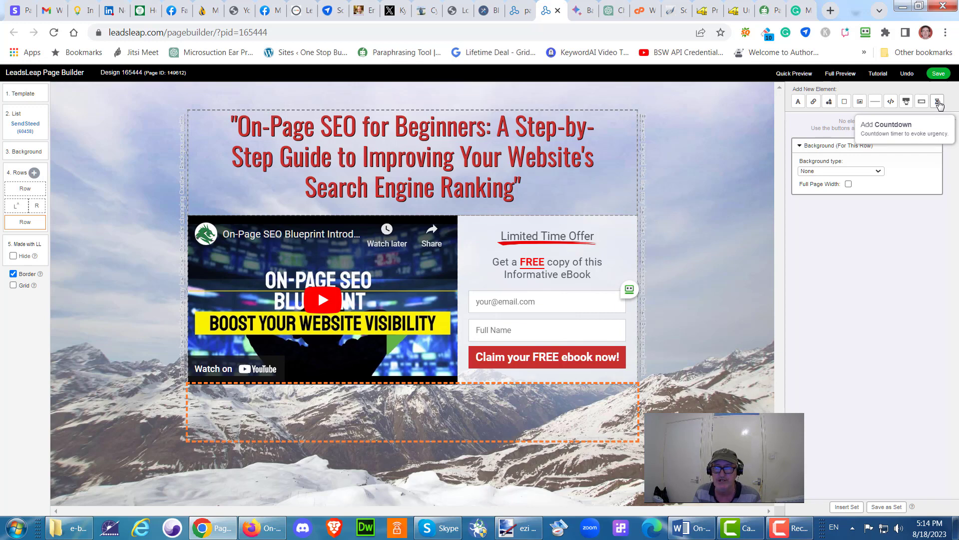
left_click(938, 102)
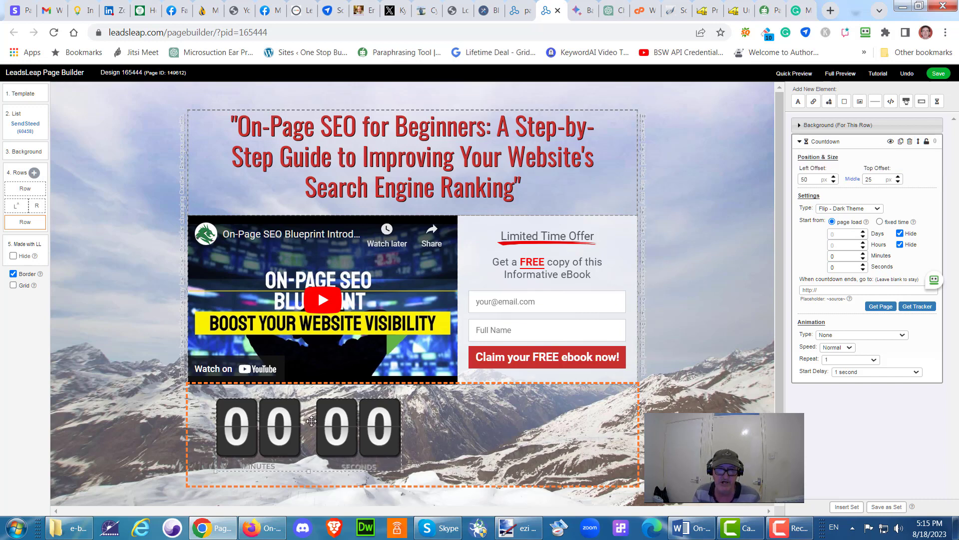
Step: Move the countdown to a left offset of 230 px and set its duration to 3 minutes
left_click_drag(312, 421, 411, 422)
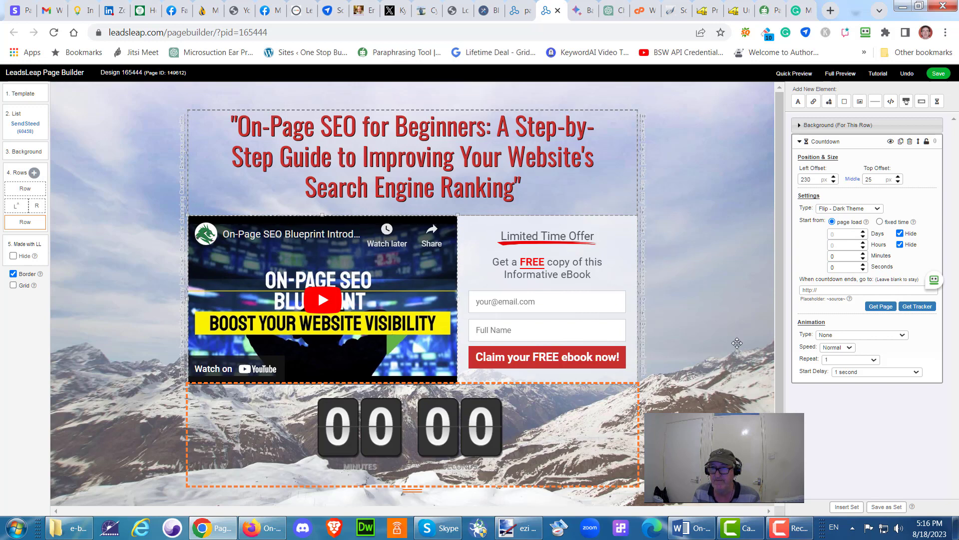
left_click(863, 253)
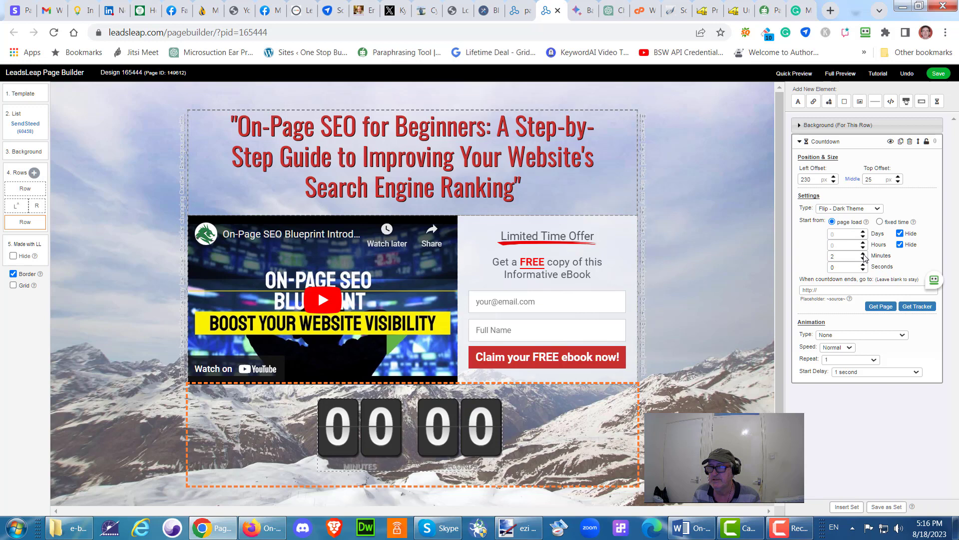
left_click(863, 254)
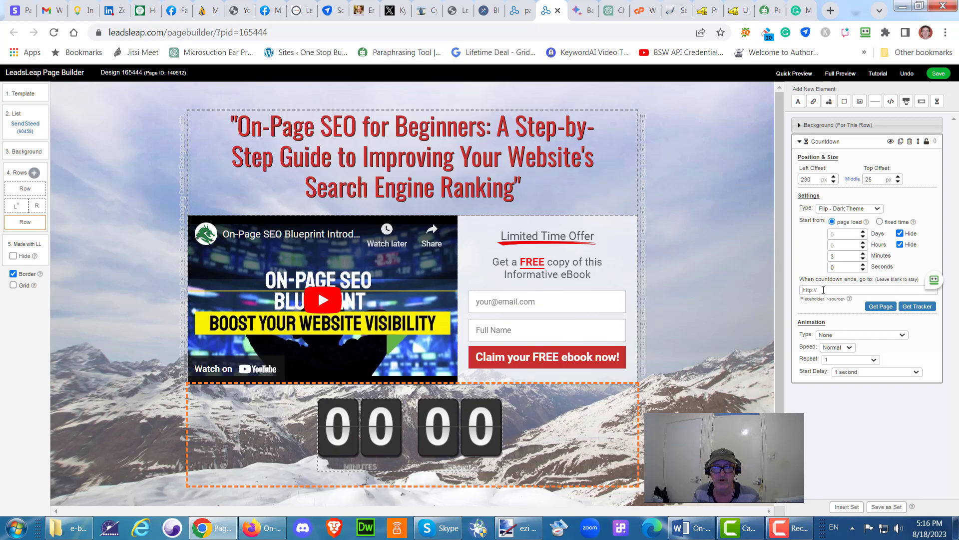
Step: Copy the EZi Marketing Gold Facebook group's address and paste it as the URL the countdown goes to when it ends
left_click(177, 10)
left_click(80, 358)
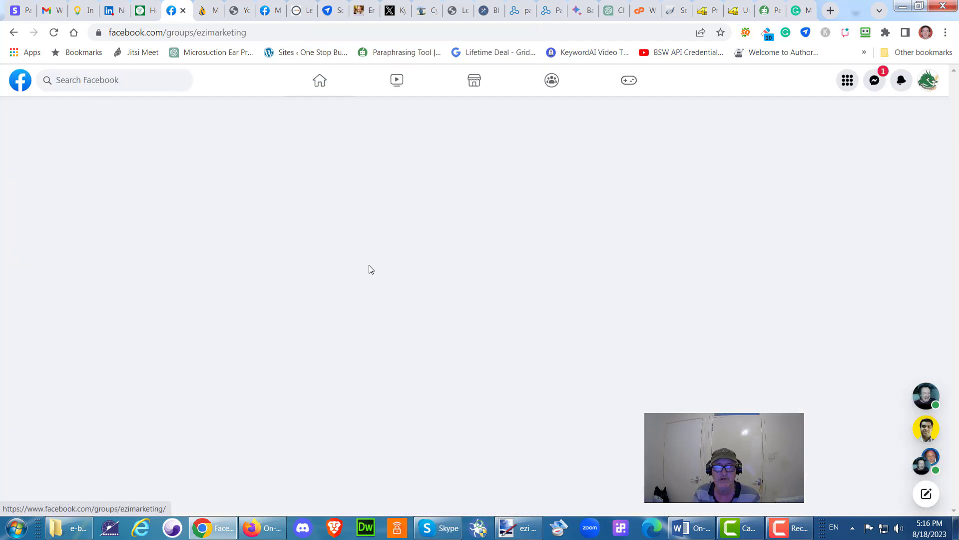
left_click(255, 32)
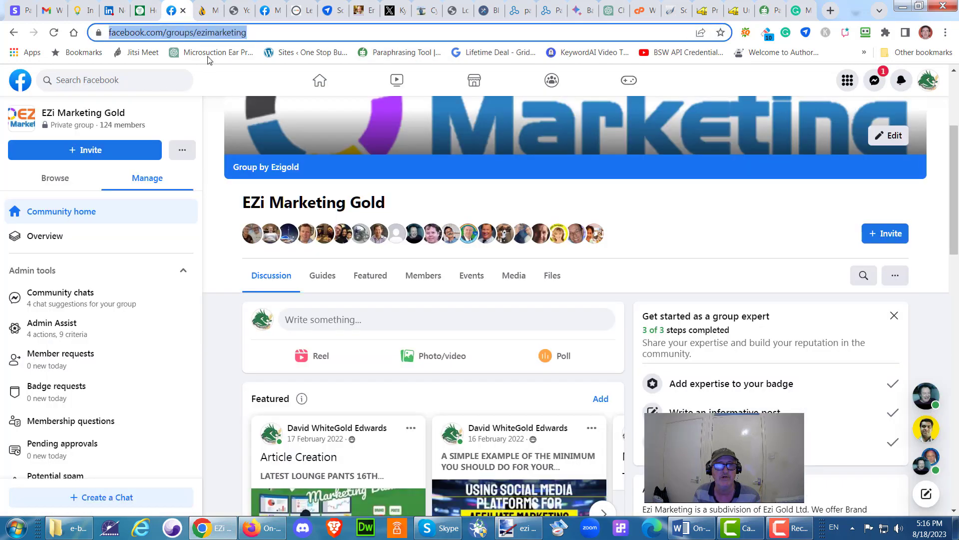
right_click(192, 33)
left_click(238, 100)
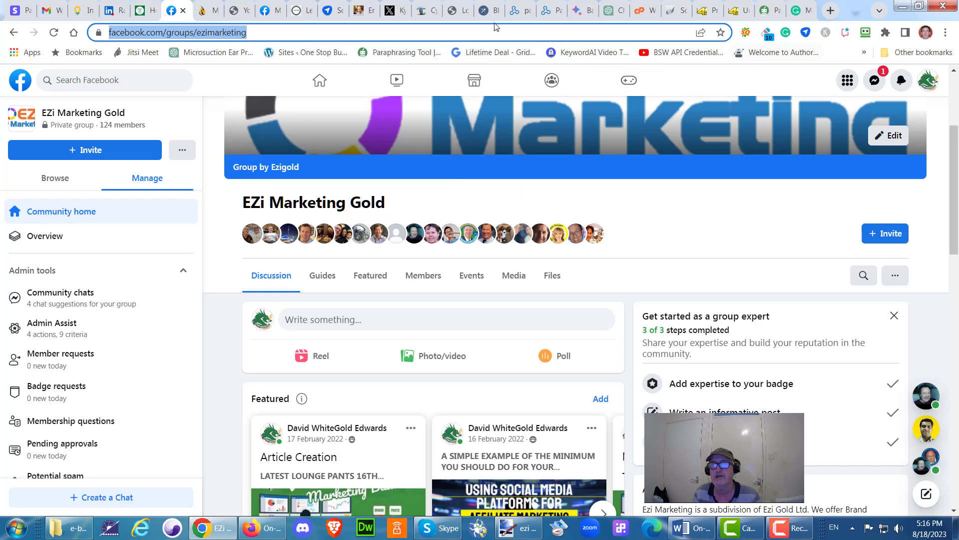
left_click(548, 15)
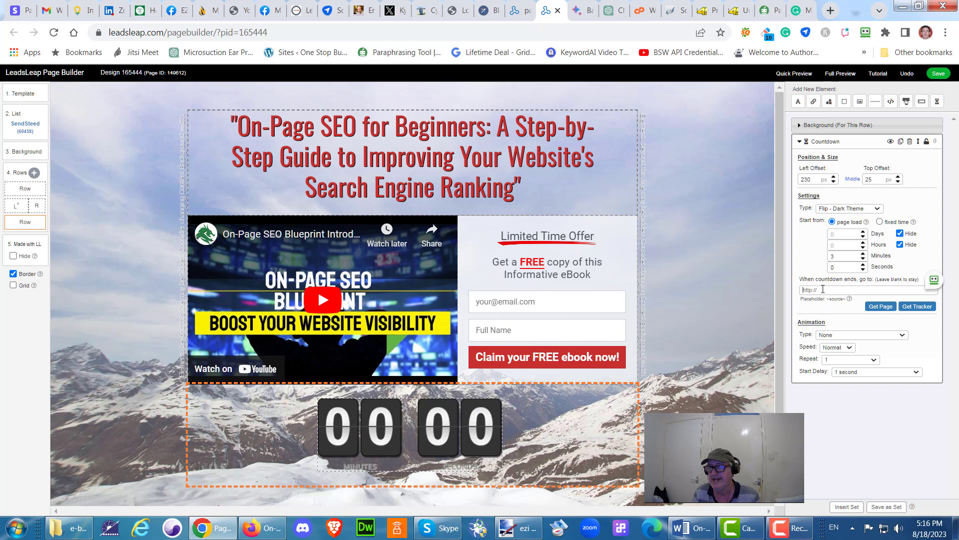
right_click(805, 290)
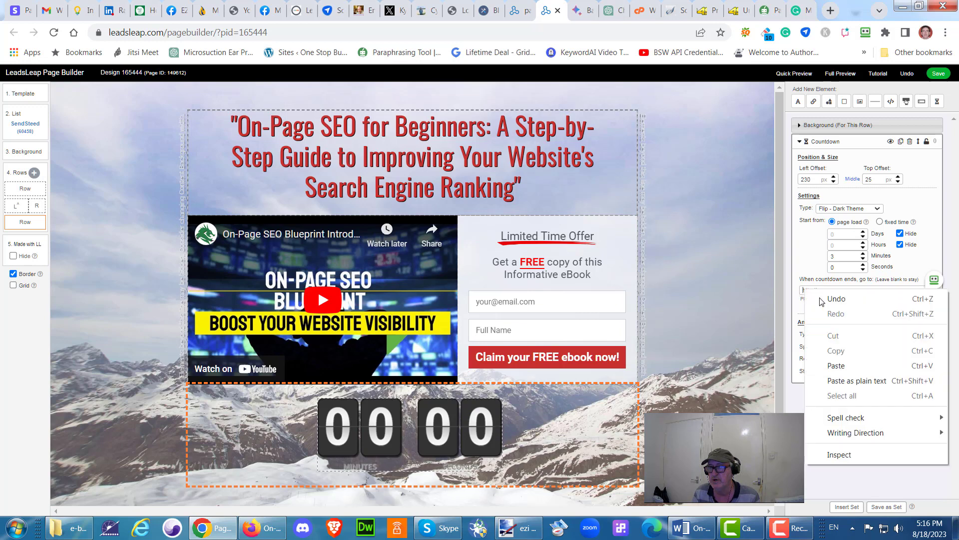
left_click(846, 368)
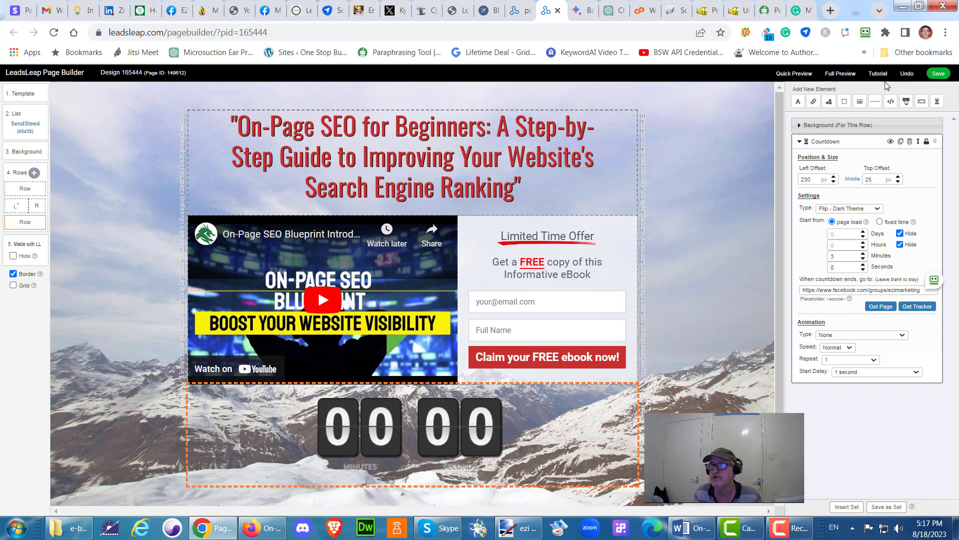
Step: Save the page and check the running countdown in the full preview
left_click(939, 75)
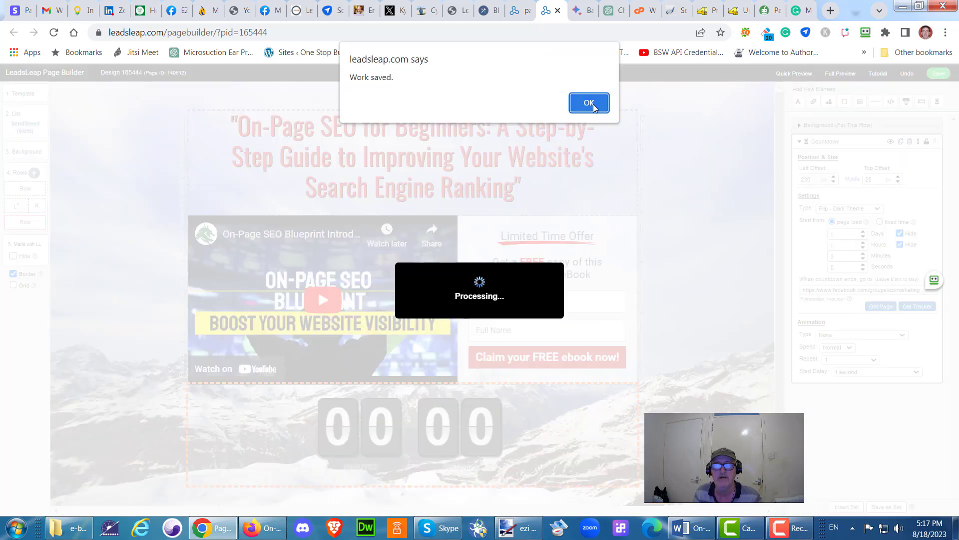
left_click(594, 108)
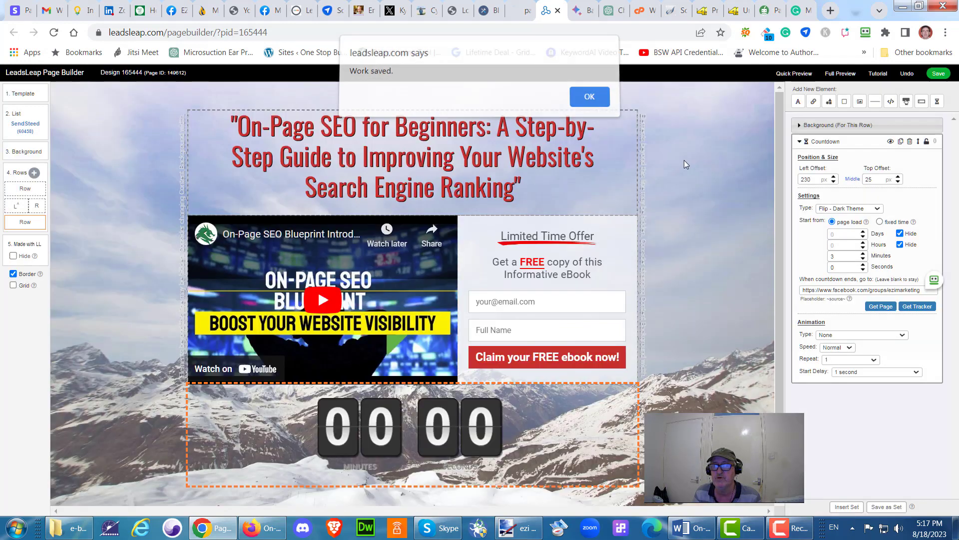
left_click(841, 74)
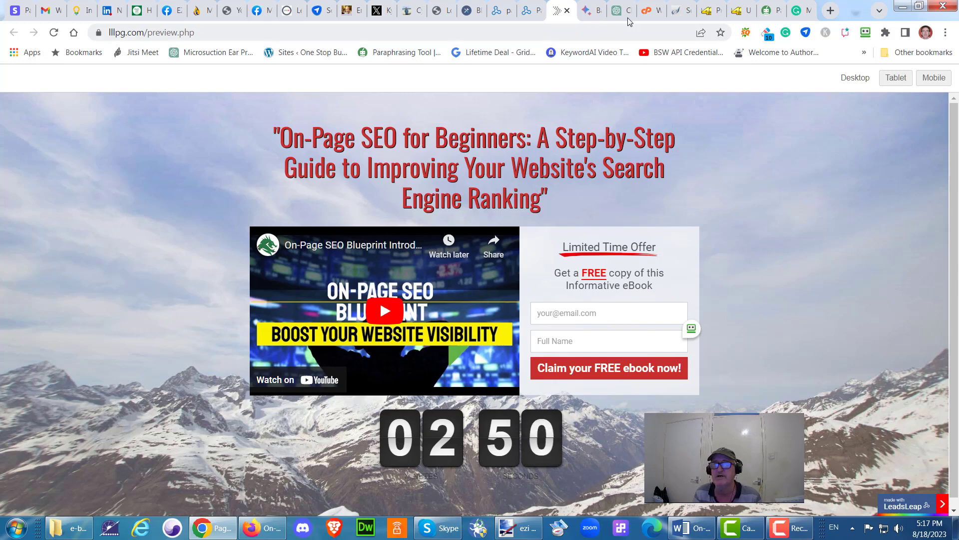
left_click(566, 10)
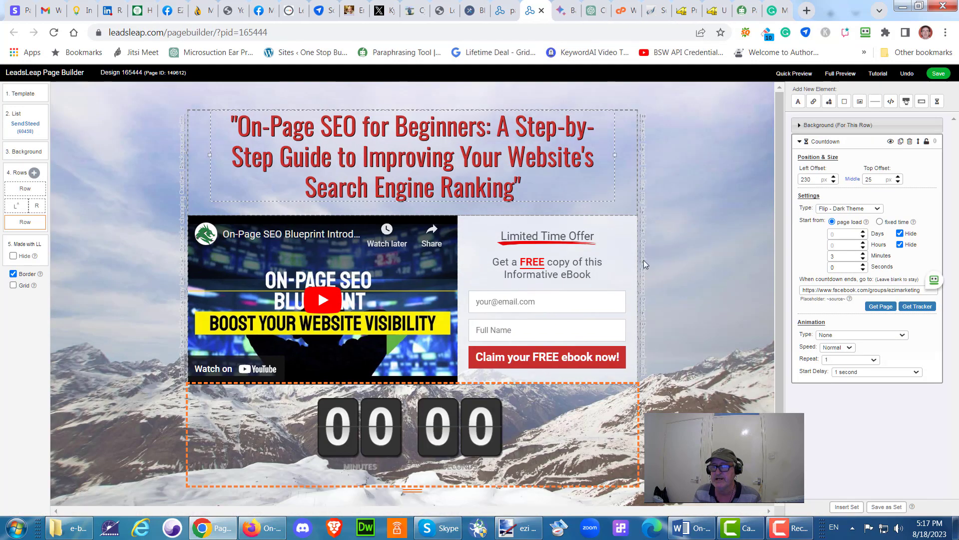
Step: Set the countdown to 5 minutes, save the page and check it in the full preview
left_click(863, 253)
left_click(863, 254)
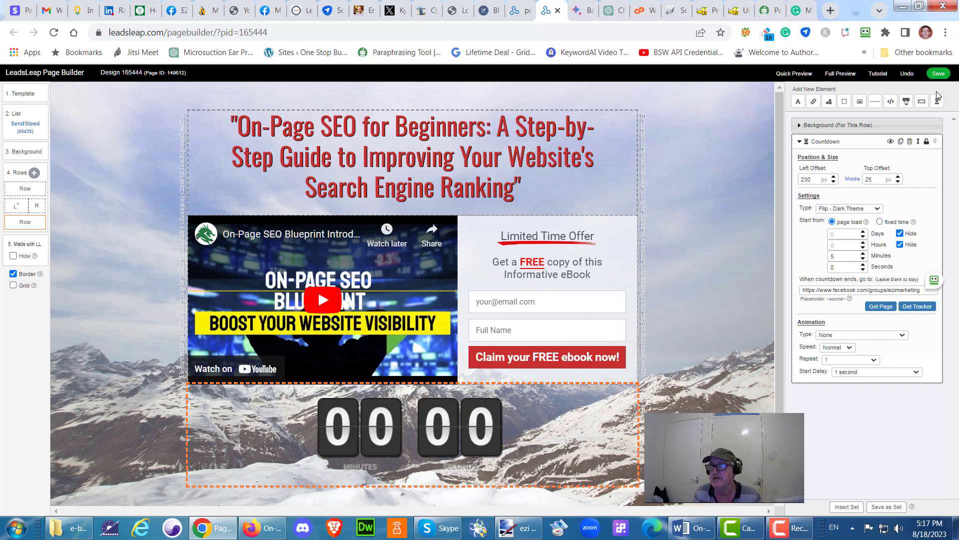
left_click(937, 75)
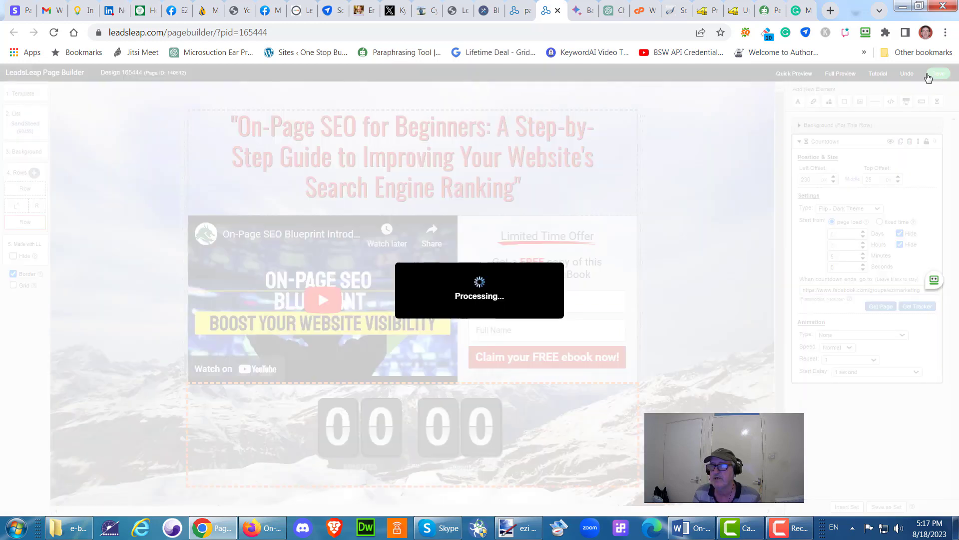
left_click(590, 103)
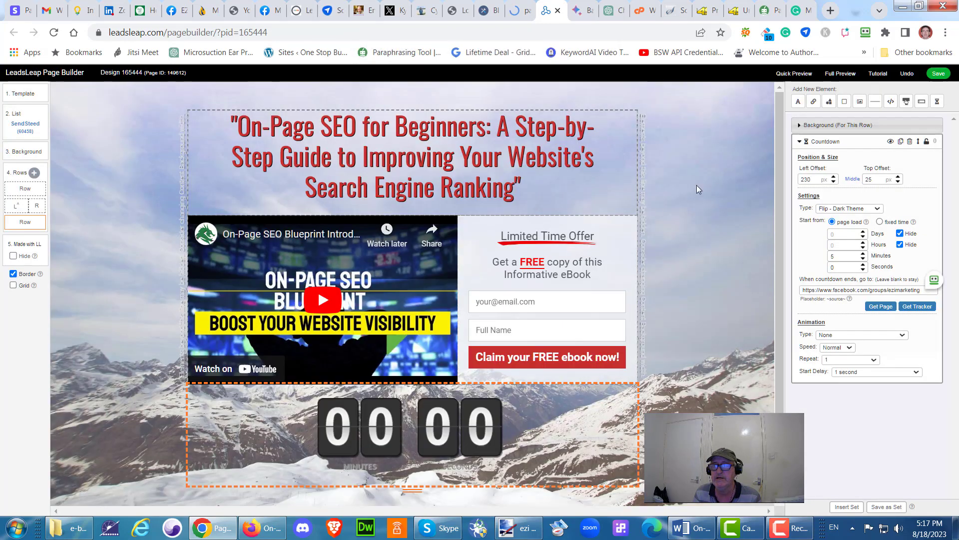
left_click(843, 75)
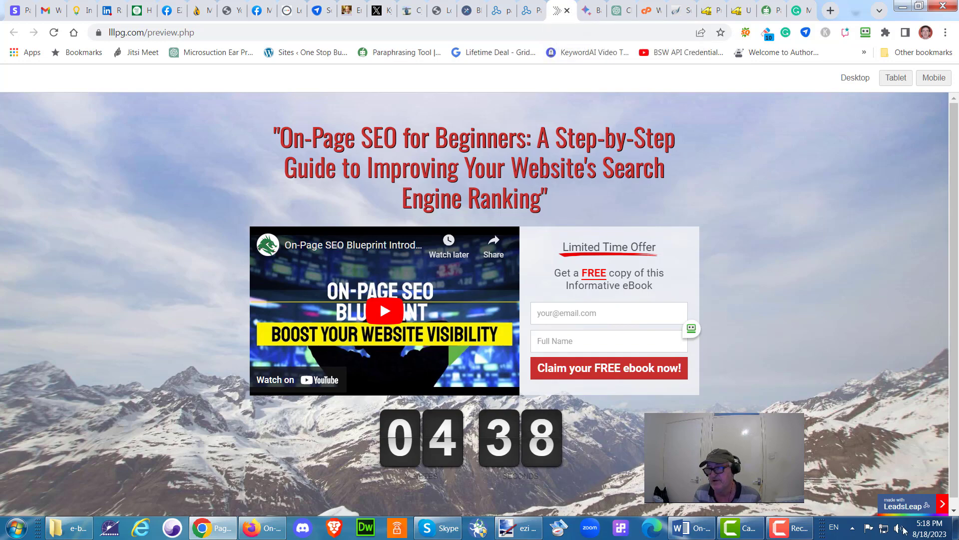
left_click(568, 11)
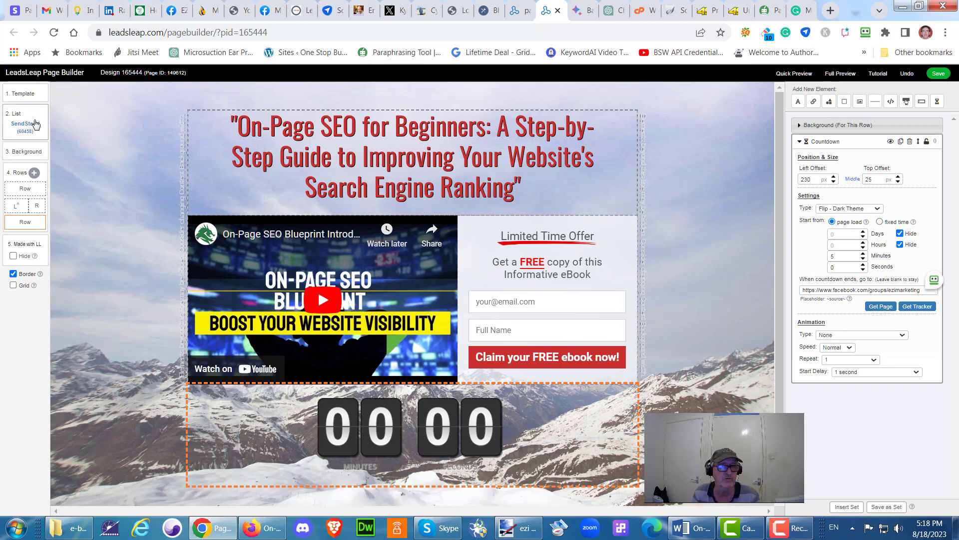
Step: Review the background settings, template gallery and list manager options, and return to the page design
left_click(29, 155)
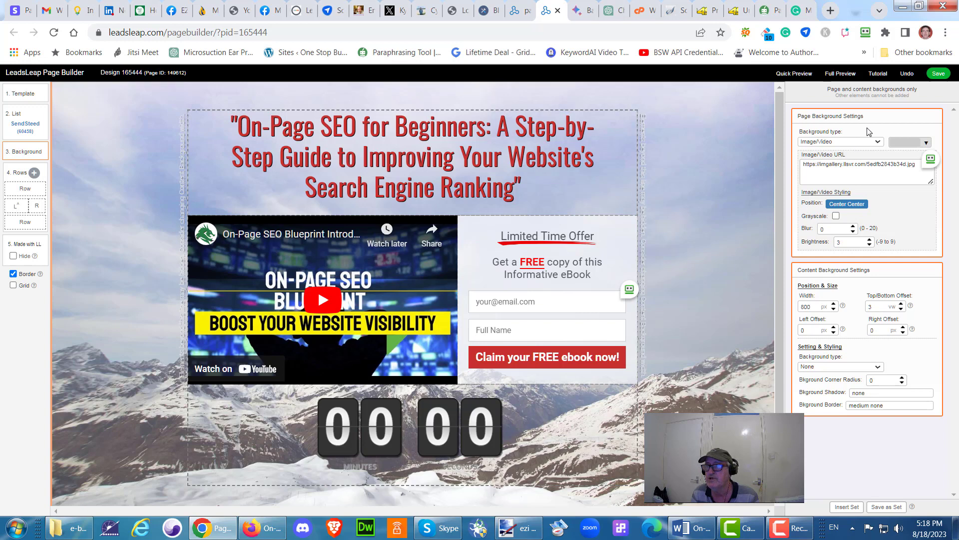
left_click(676, 313)
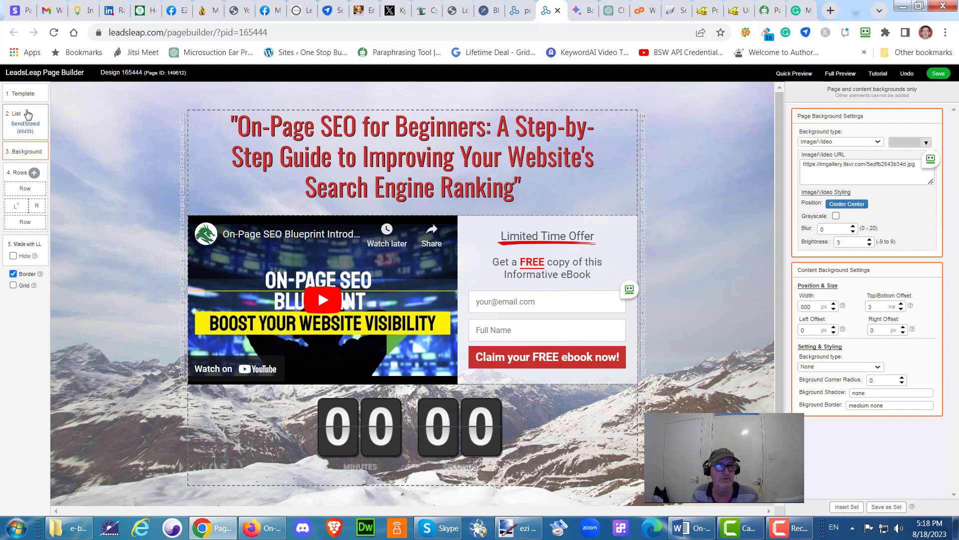
left_click(29, 95)
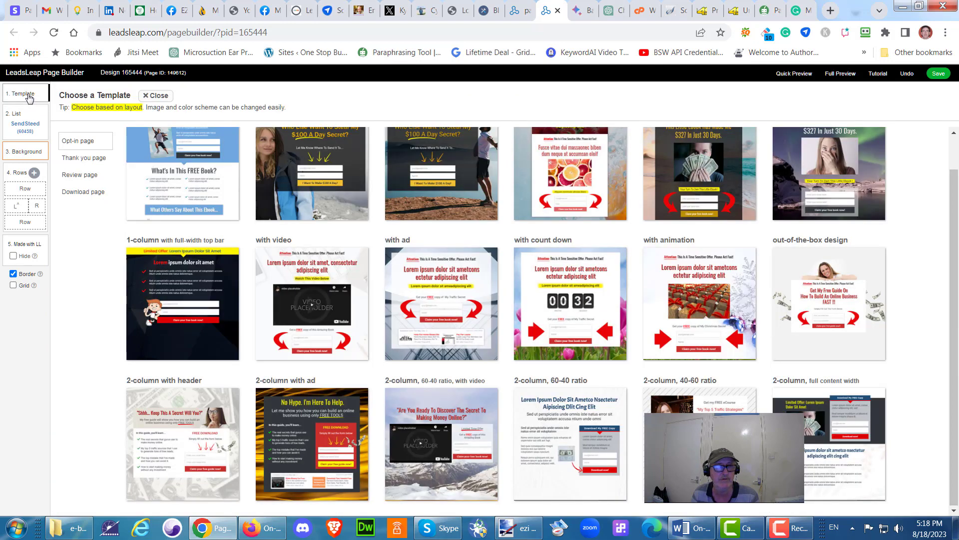
left_click(24, 128)
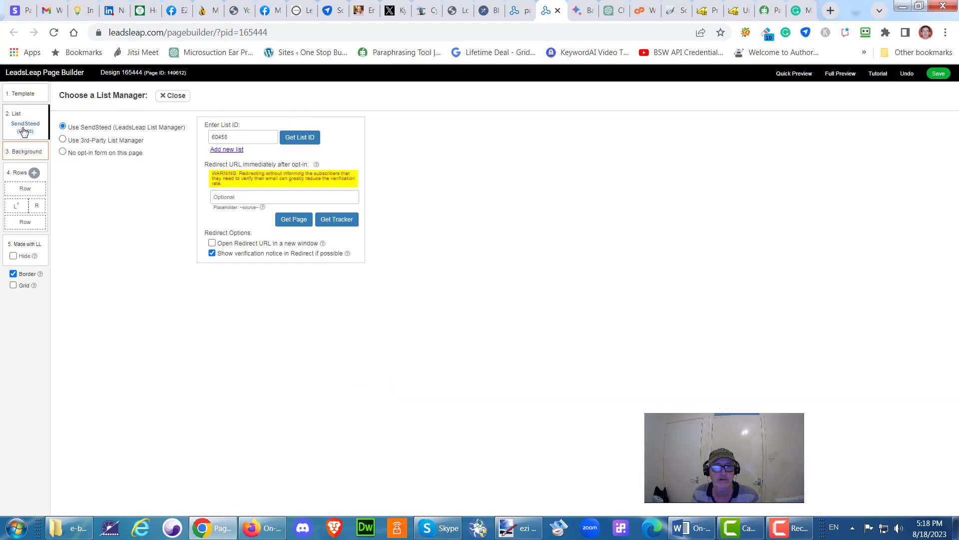
left_click(24, 97)
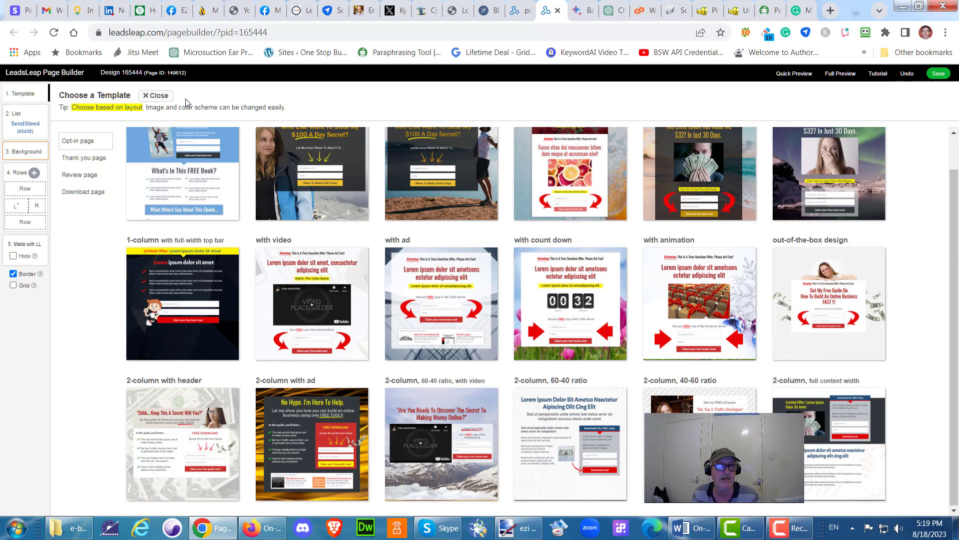
left_click(150, 96)
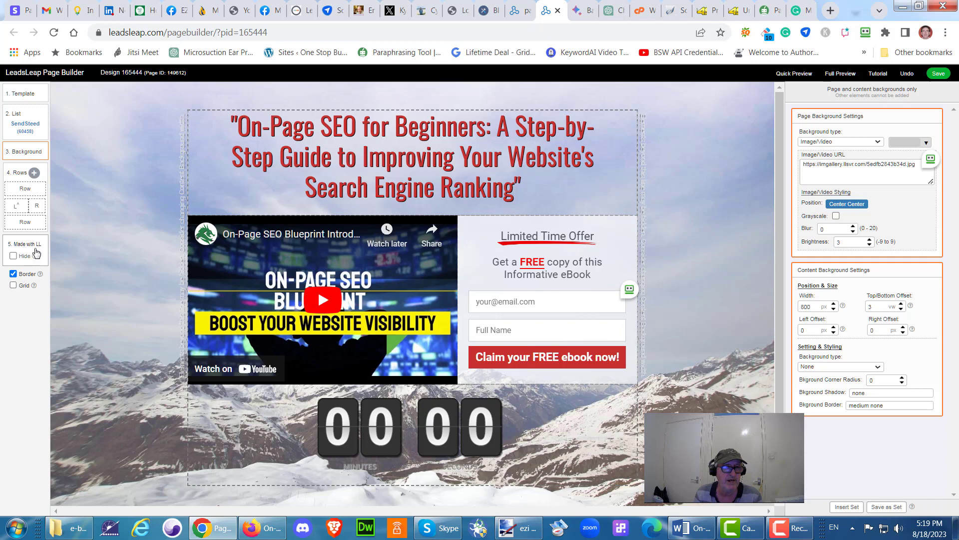
Step: Hide the "Made With LeadsLeap" link and save the page
mouse_move(36, 259)
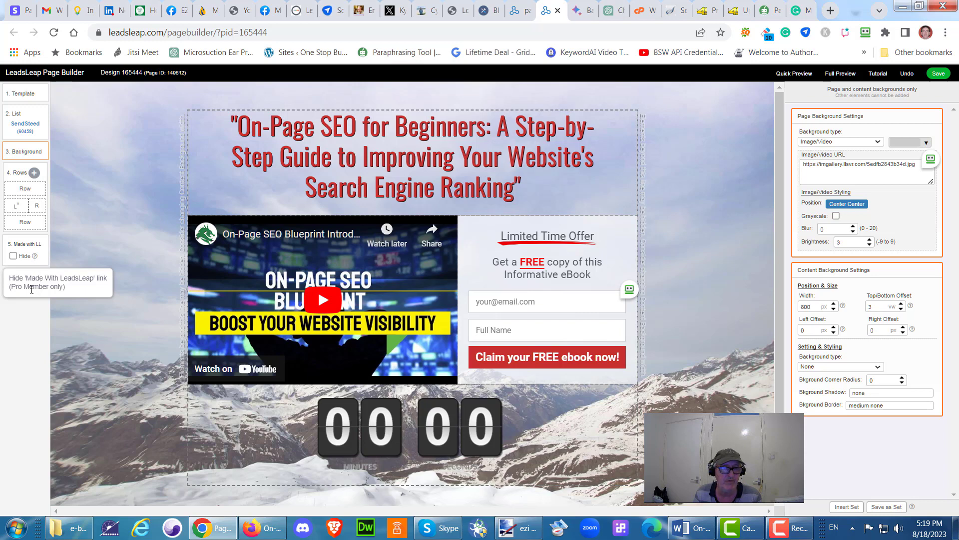
left_click(14, 257)
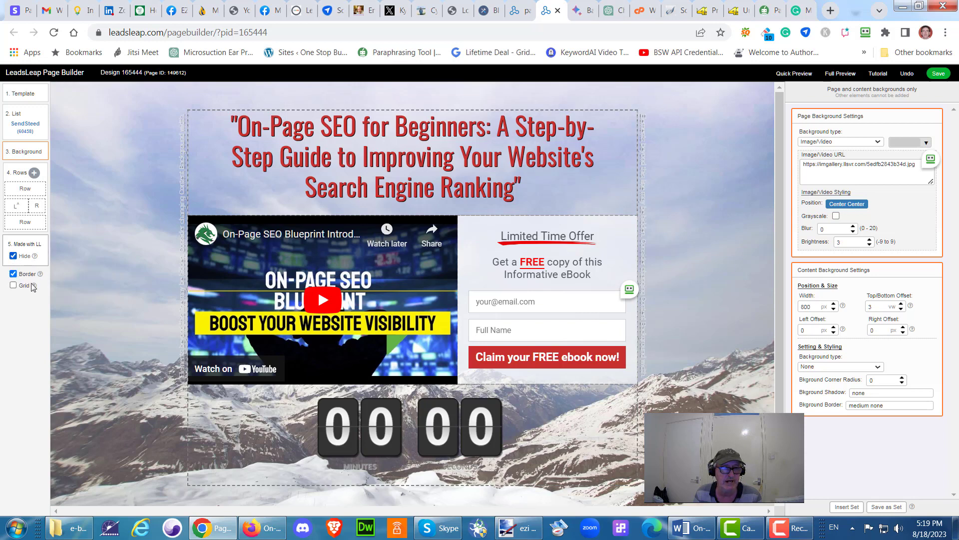
left_click(938, 74)
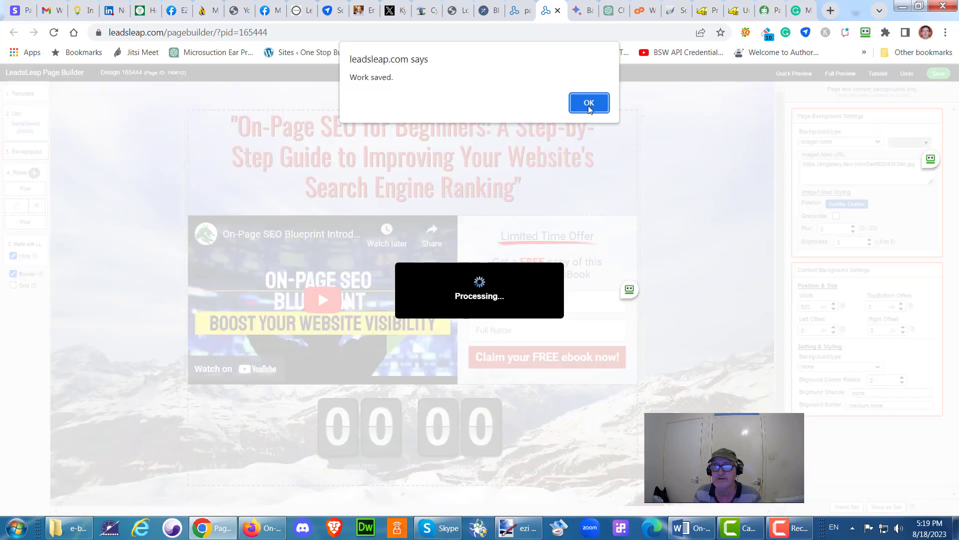
left_click(593, 102)
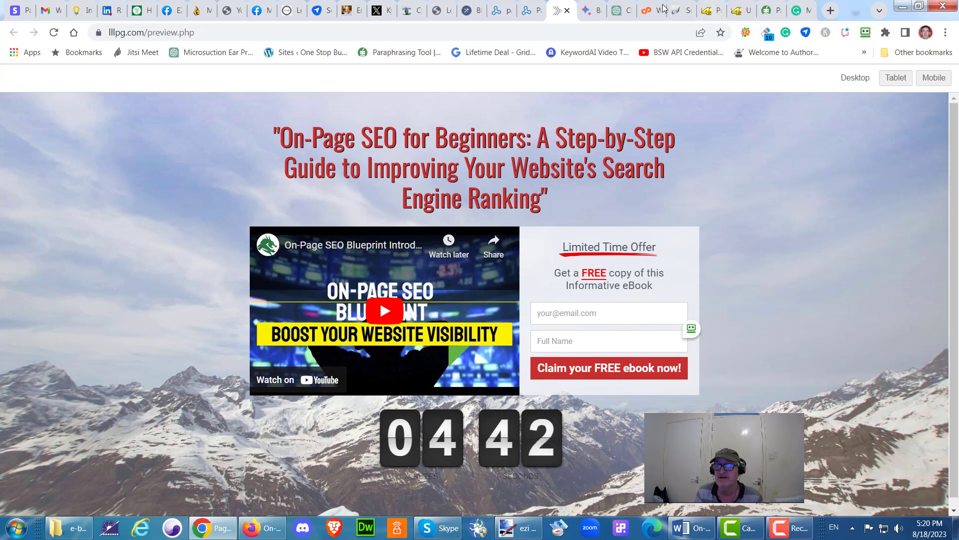
Step: Save the page in the builder and activate the SEO Blueprint page's design in the Page Manager
left_click(528, 10)
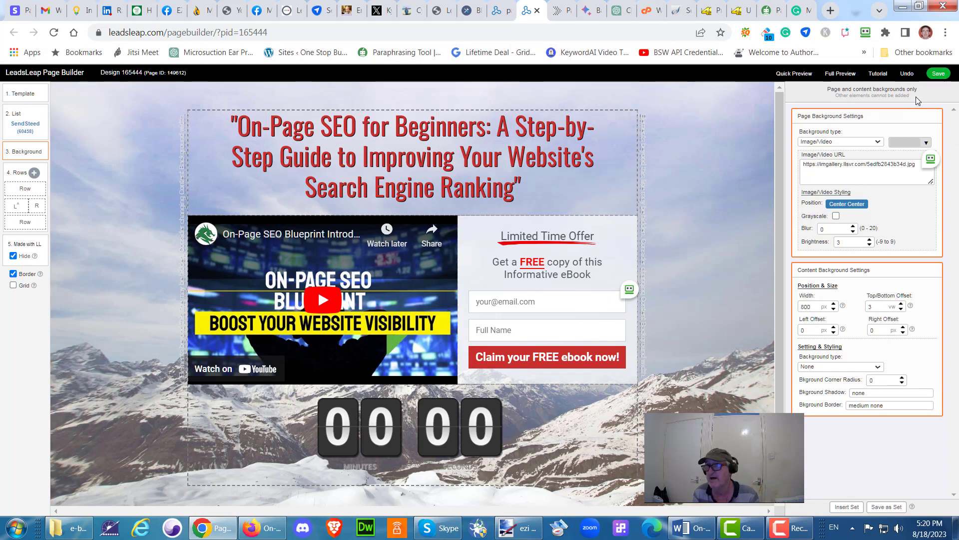
left_click(939, 74)
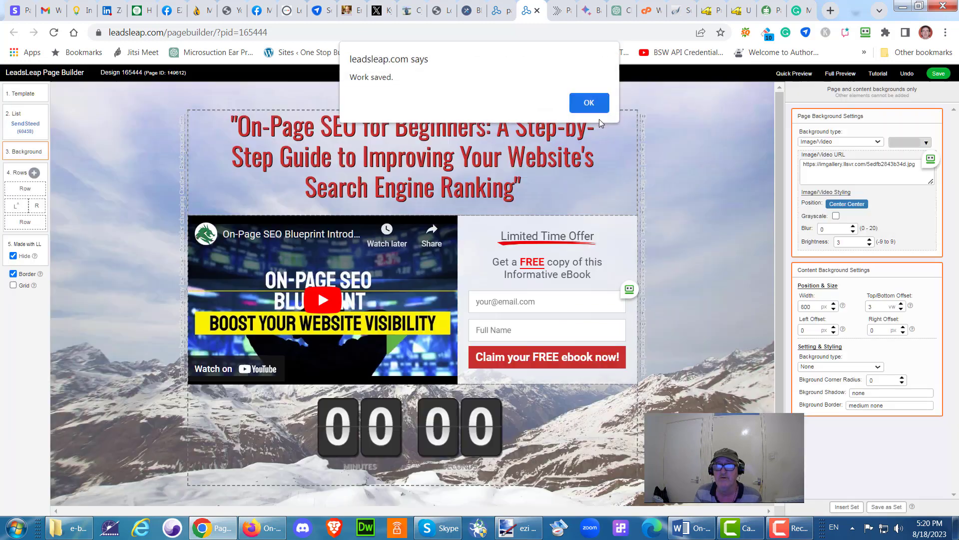
left_click(602, 111)
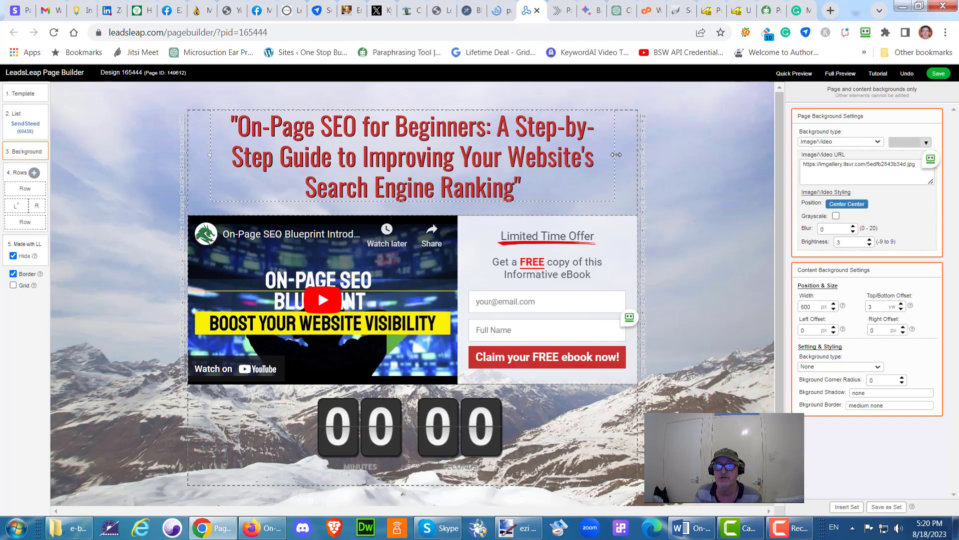
left_click(497, 12)
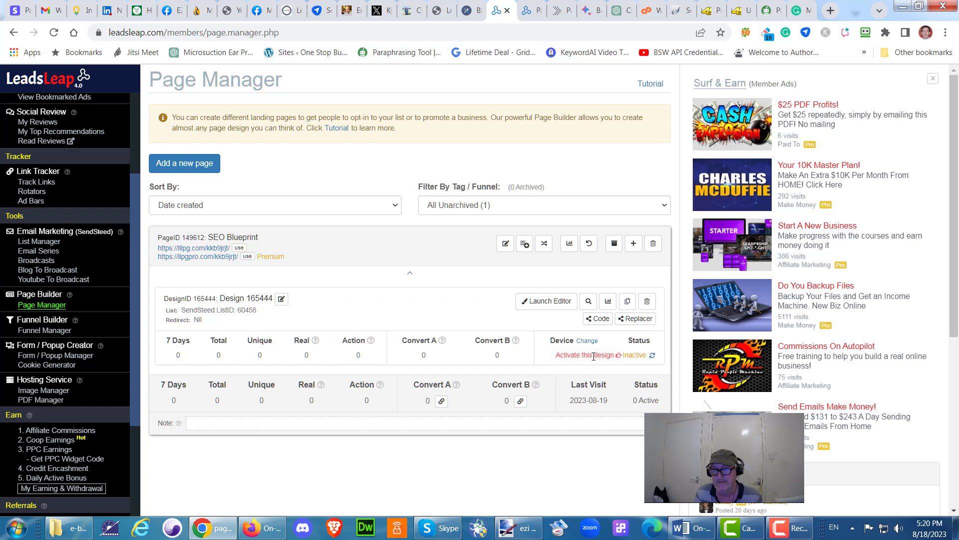
left_click(635, 355)
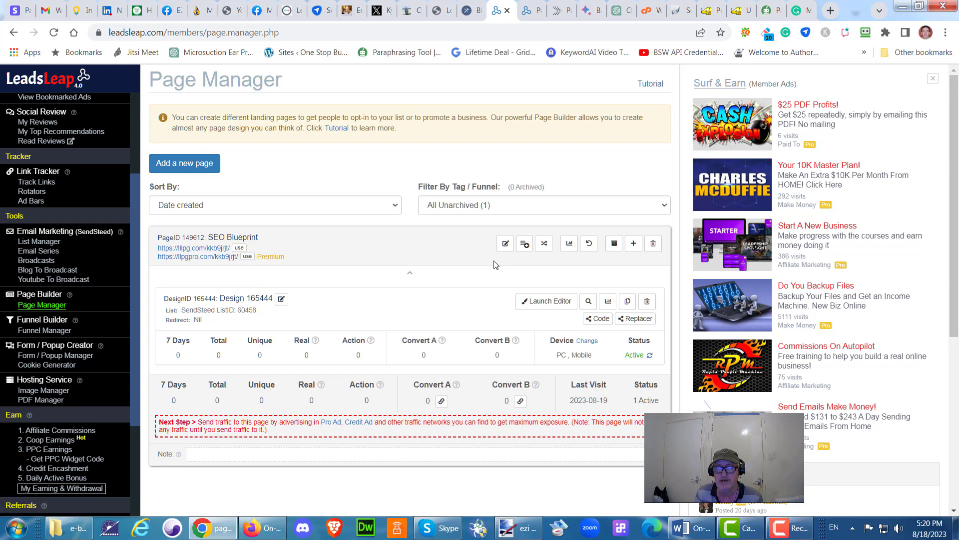
Step: Open the SEO Blueprint design in the editor and check its full preview in desktop, tablet and mobile layouts
left_click(549, 303)
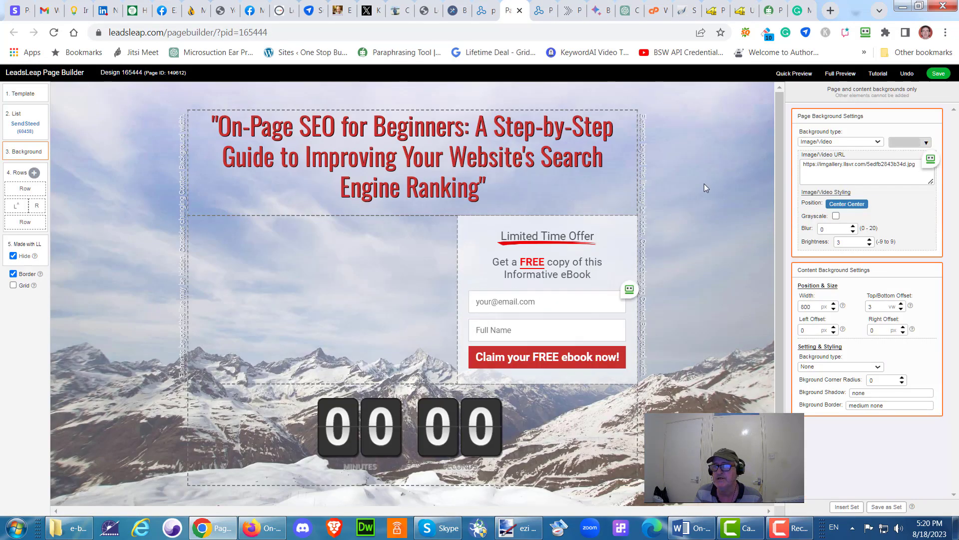
left_click(839, 75)
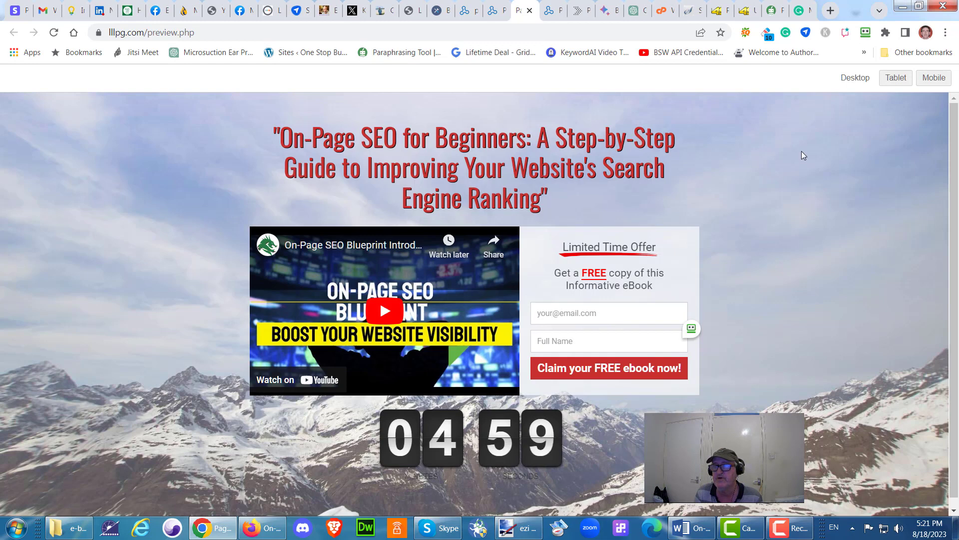
left_click(895, 78)
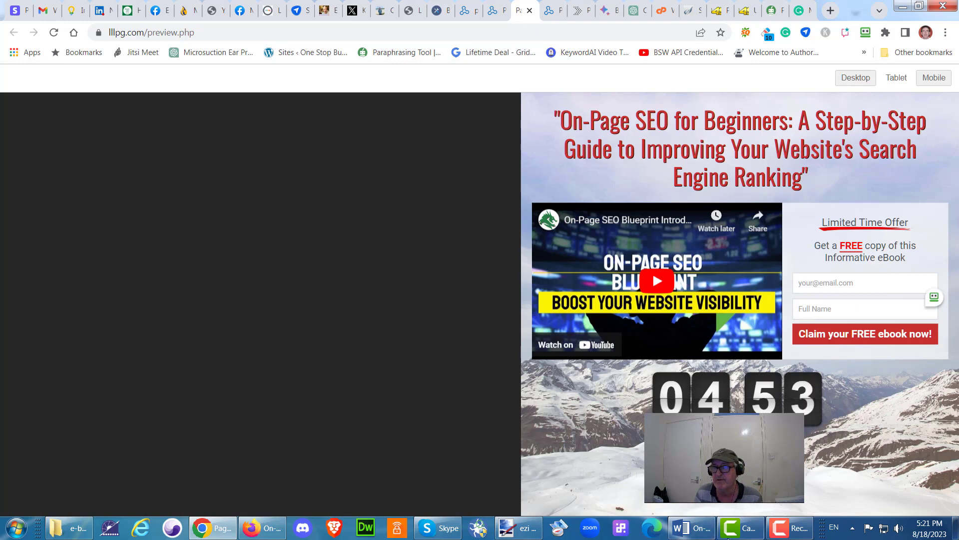
left_click(934, 79)
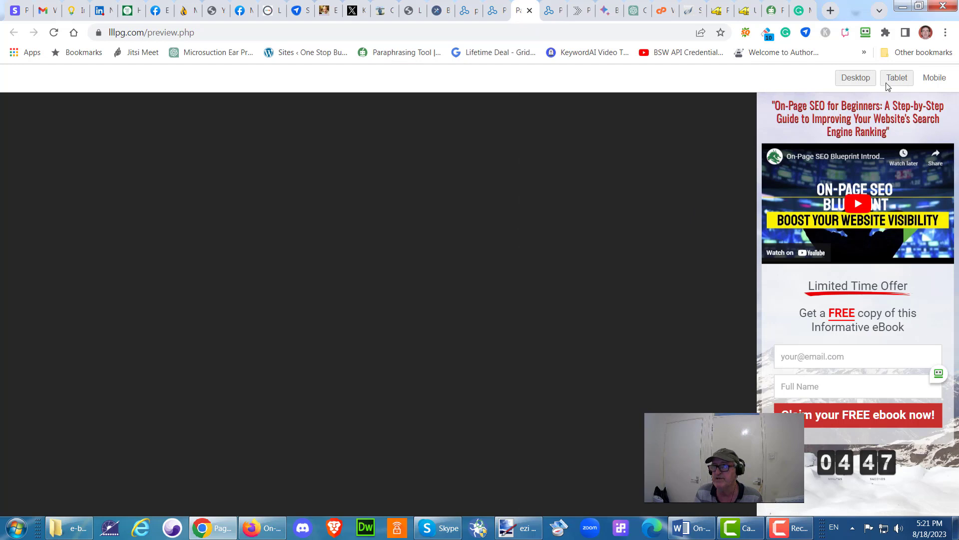
left_click(857, 80)
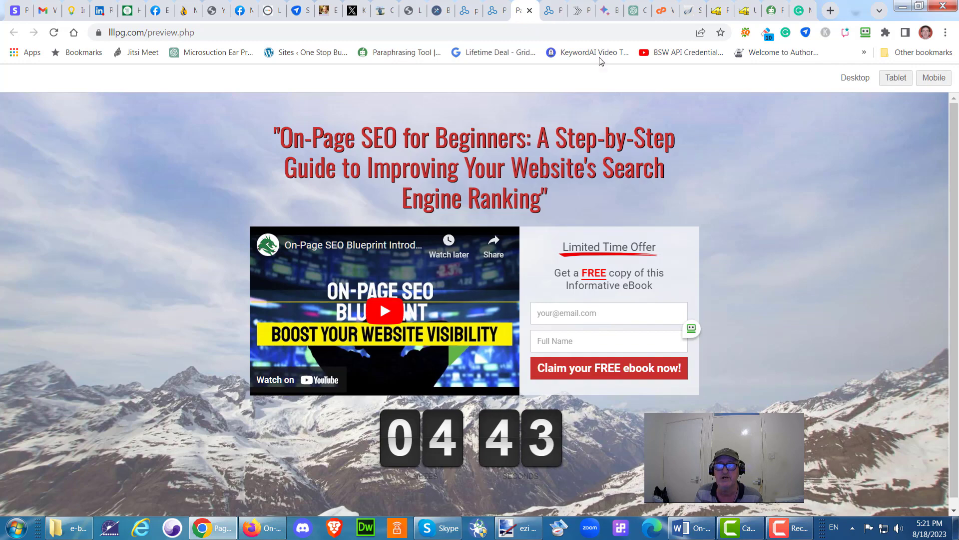
left_click(530, 10)
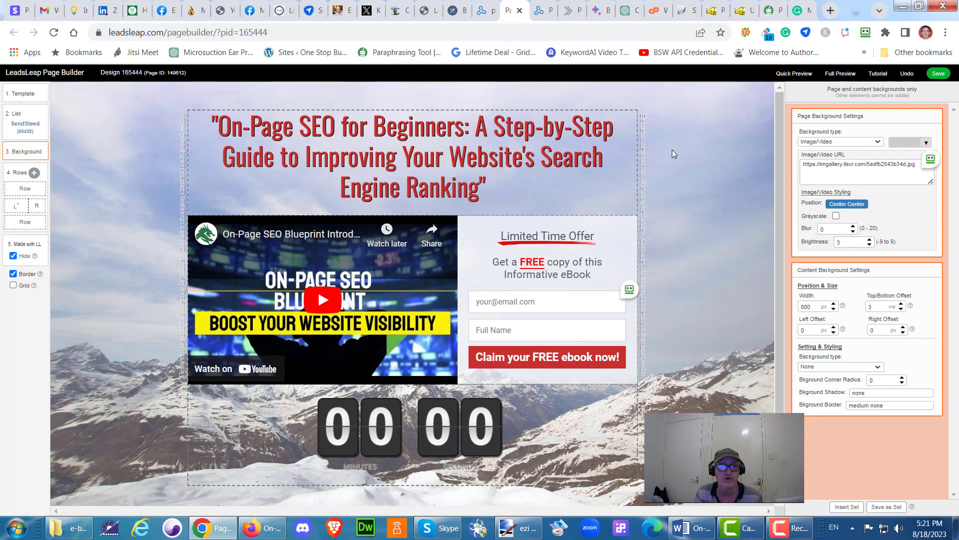
Step: Save the page again, close the editor and return to the Page Manager
left_click(939, 76)
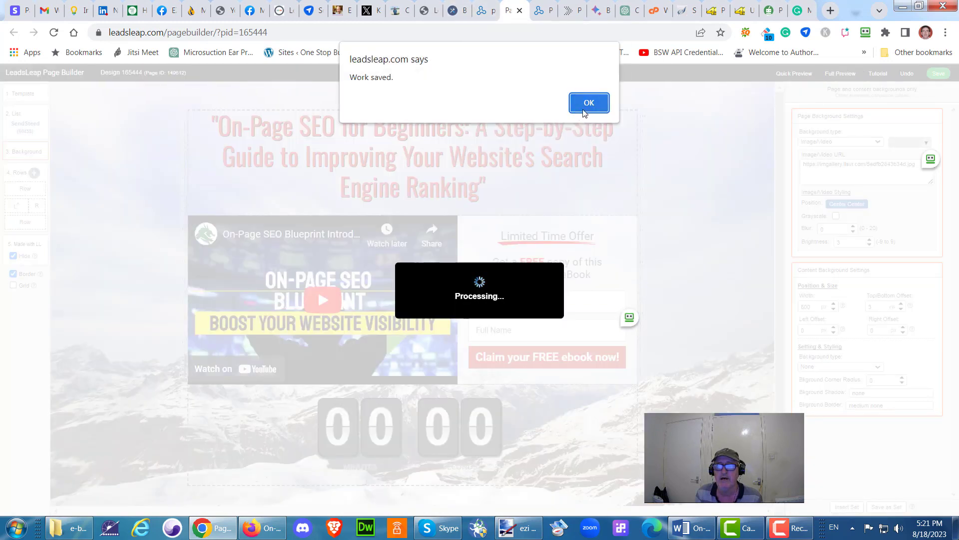
left_click(585, 105)
left_click(520, 15)
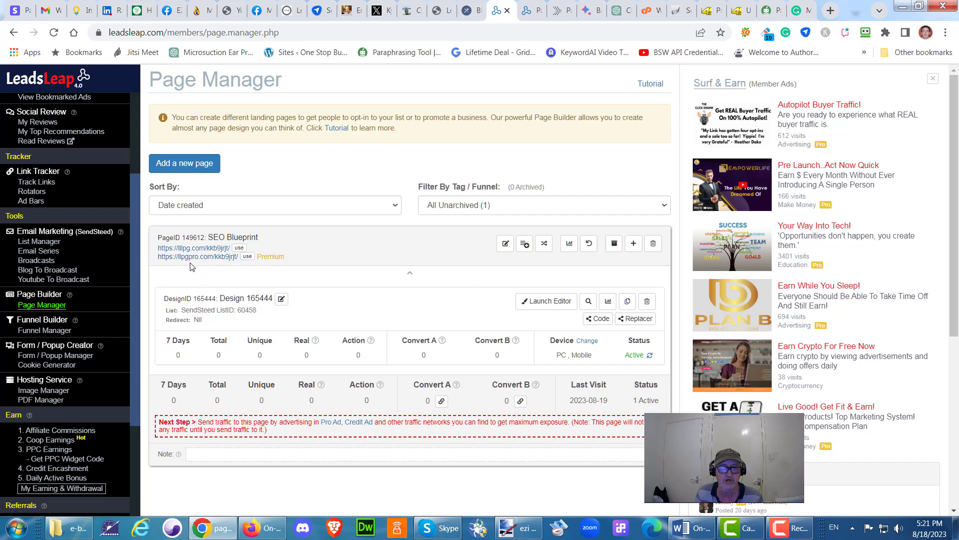
Step: Copy the premium llpgpro.com link of the SEO Blueprint page to the clipboard
left_click(247, 257)
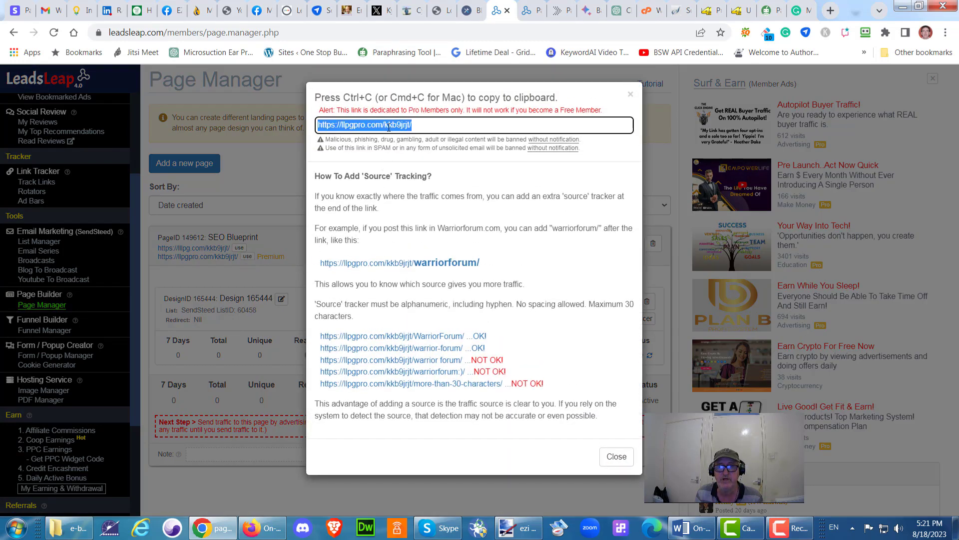
right_click(389, 127)
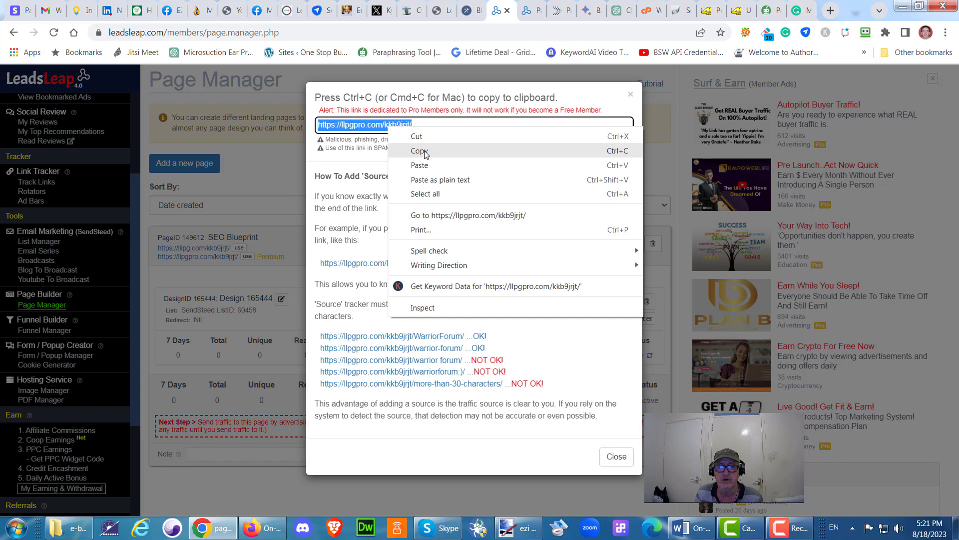
left_click(418, 151)
left_click(631, 96)
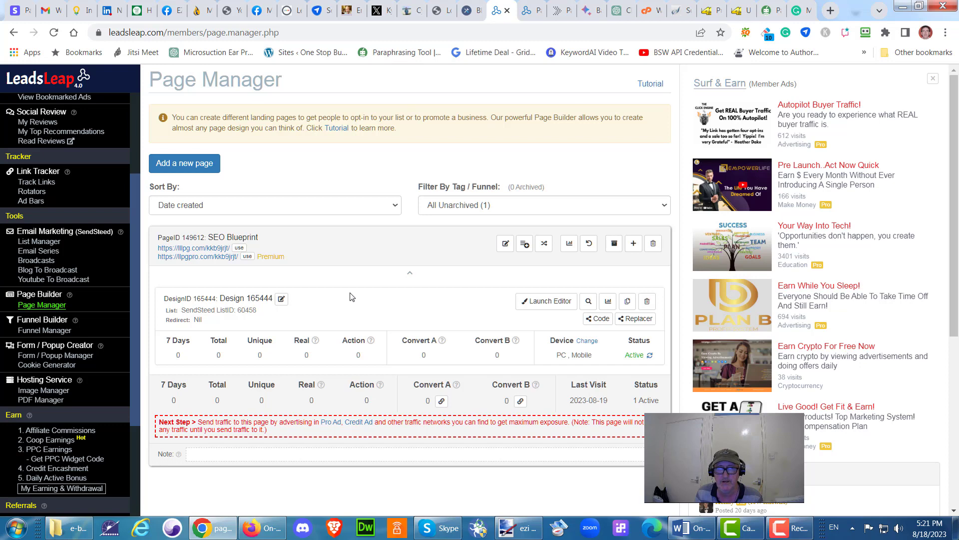
right_click(222, 261)
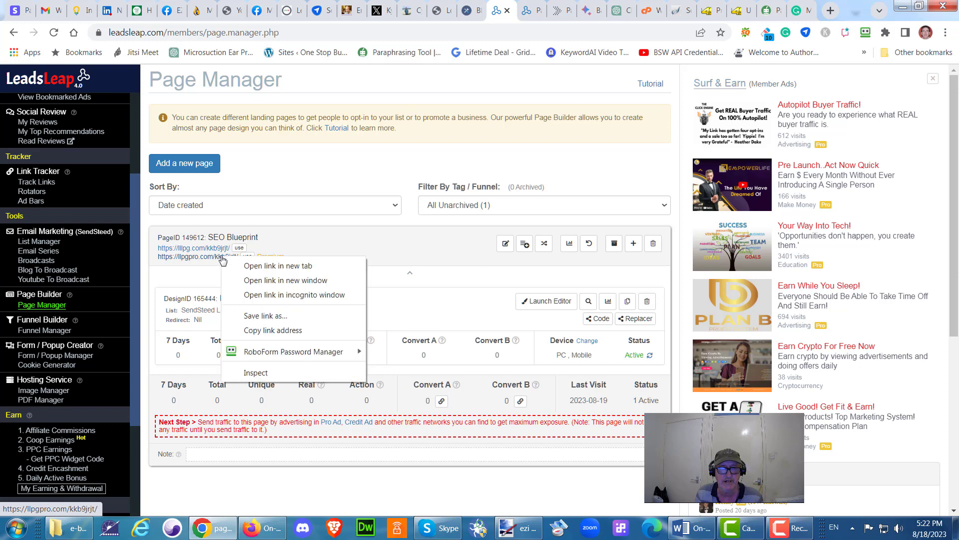
left_click(278, 332)
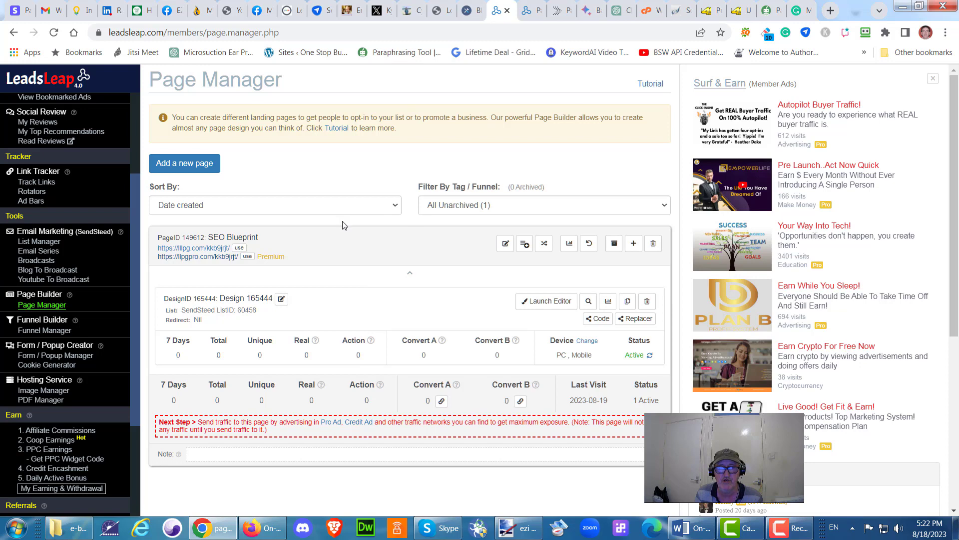